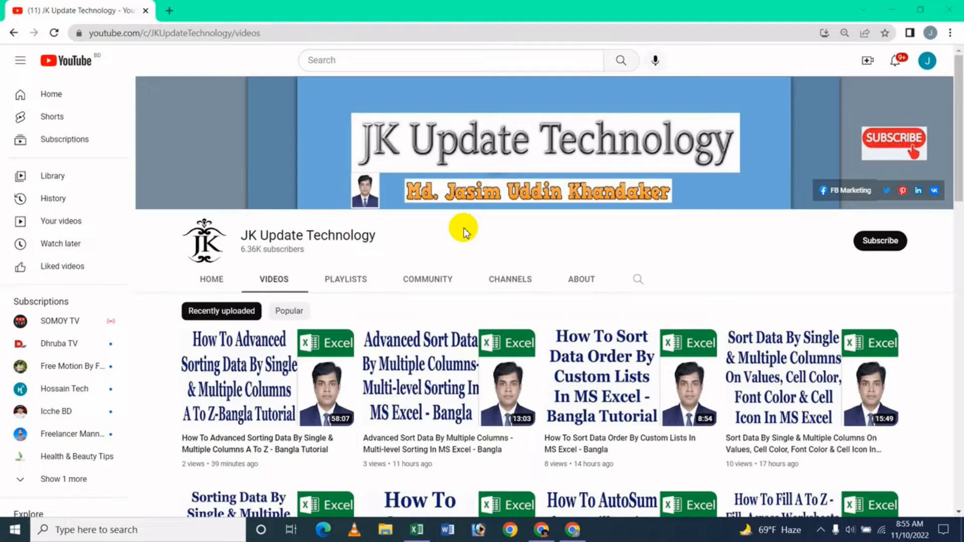
Step: Switch to the Employee Sales Report workbook in Excel and turn on filtering for the sales table on Sheet1 (4)
left_click(420, 536)
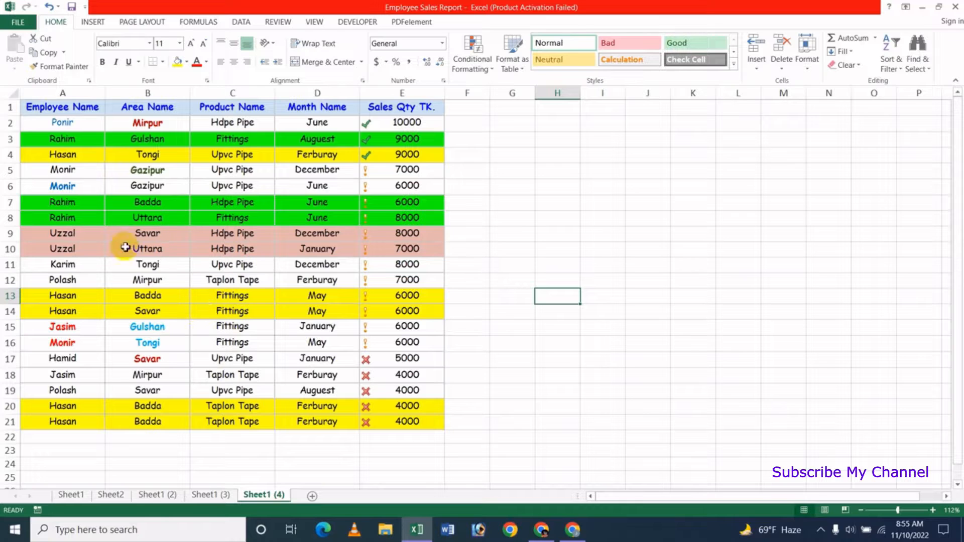
left_click(138, 176)
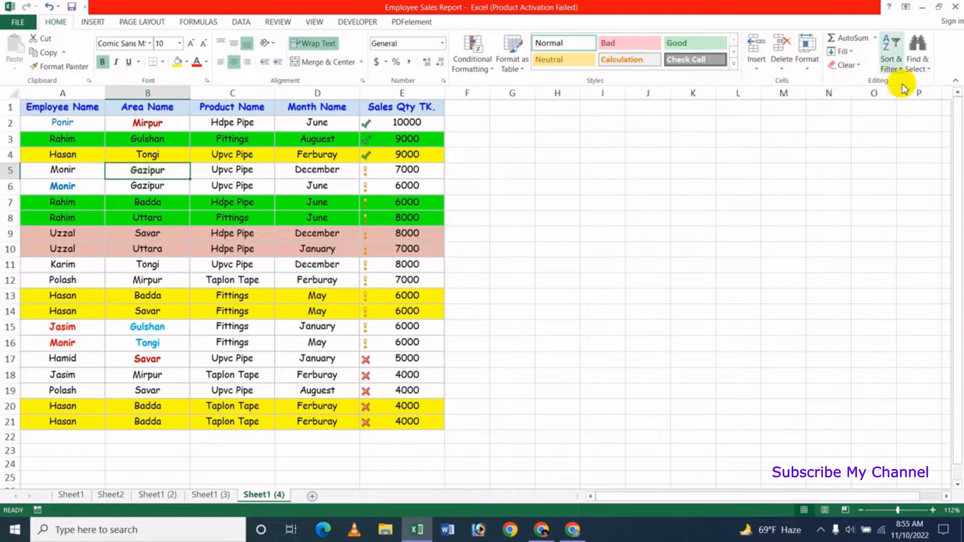
left_click(896, 68)
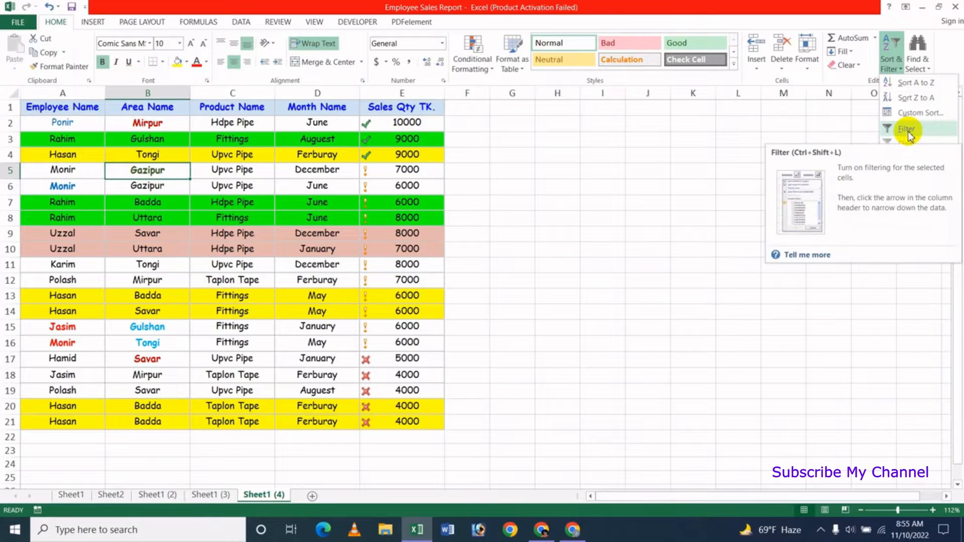
left_click(633, 4)
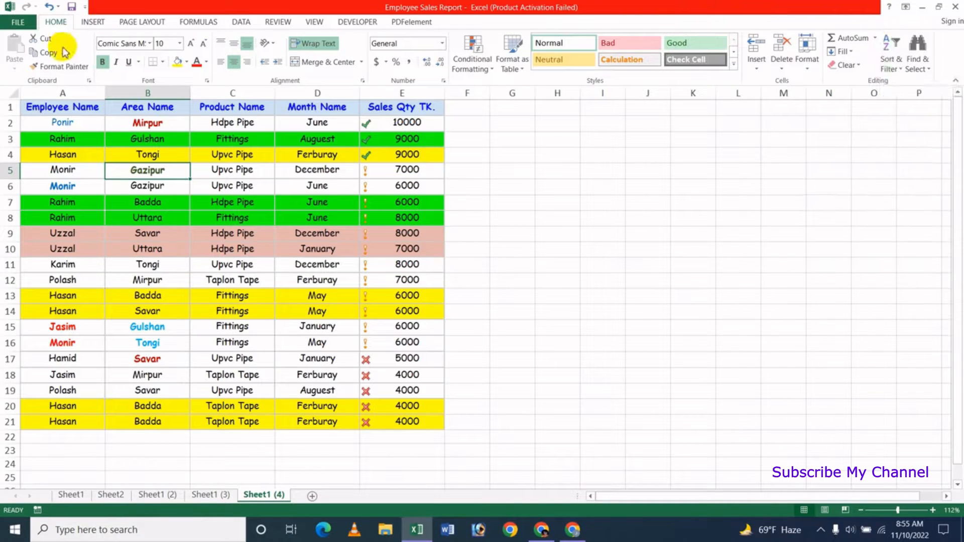
left_click(241, 24)
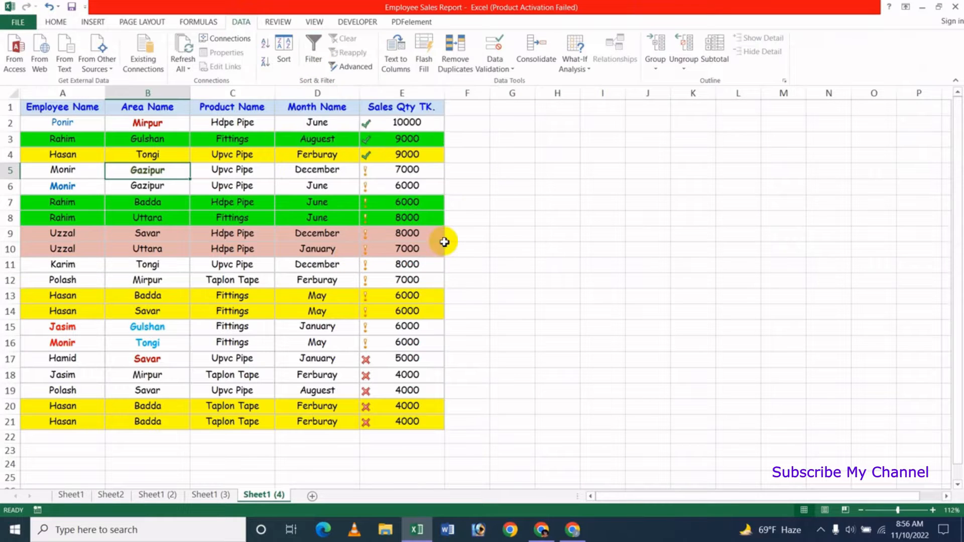
left_click(313, 49)
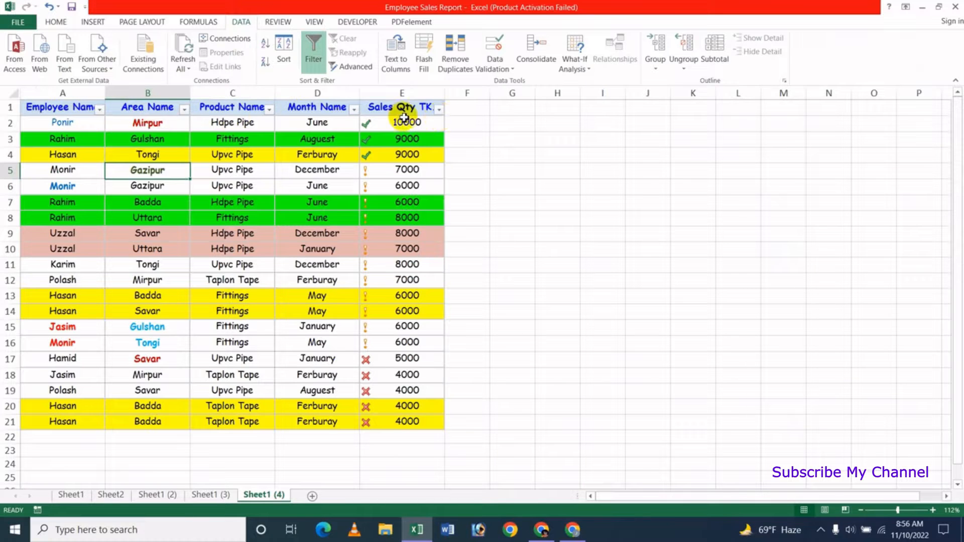
left_click(100, 110)
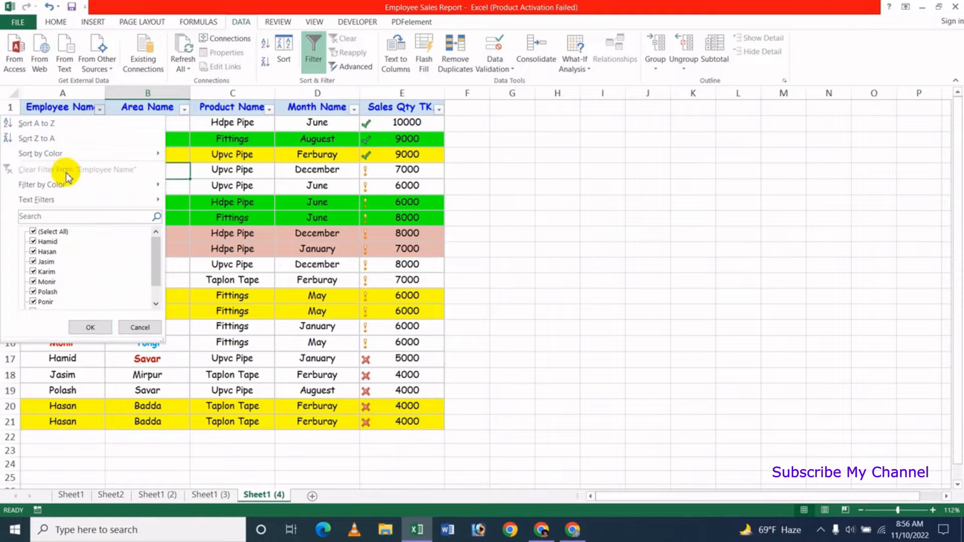
mouse_move(123, 198)
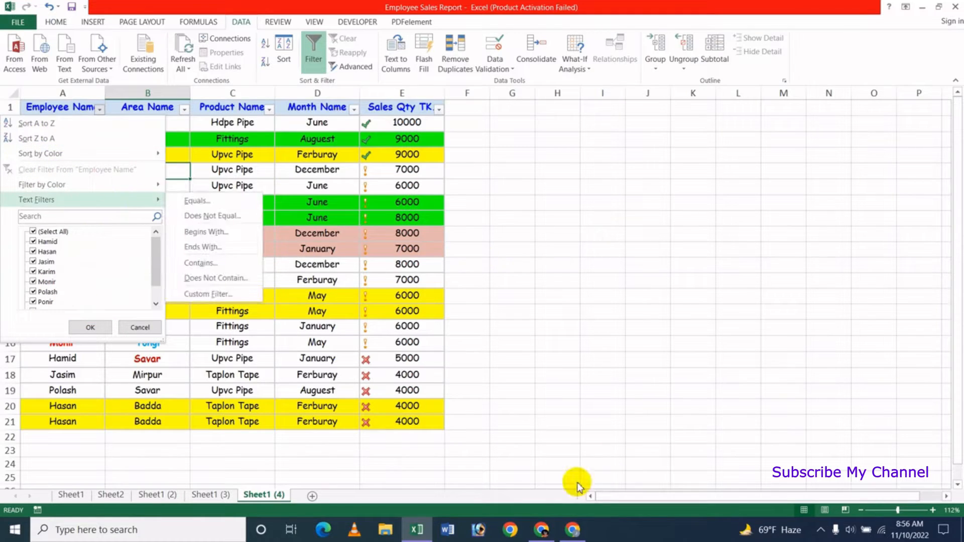
left_click(572, 530)
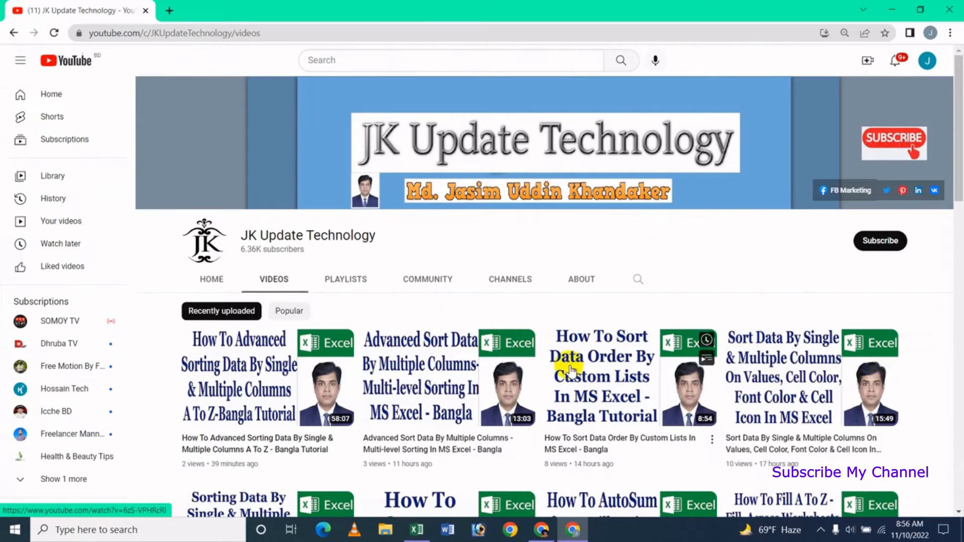
left_click(418, 531)
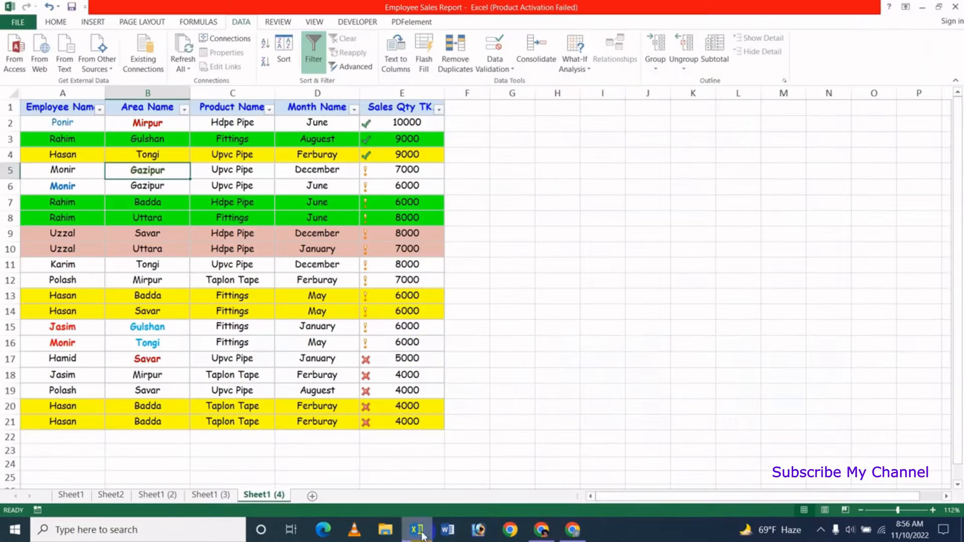
Step: Sort the table by the Employee Name column from A to Z, followed by a sort from Z to A
left_click(100, 109)
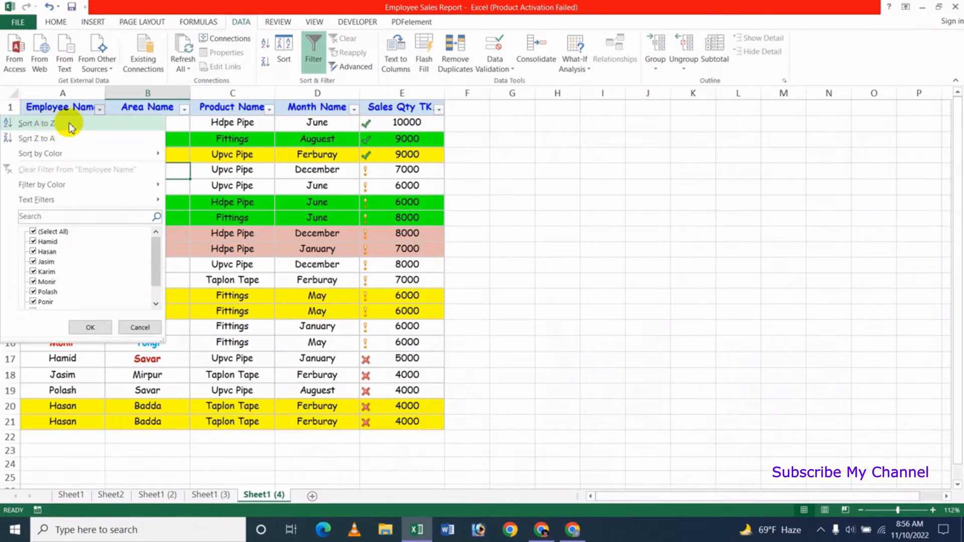
left_click(71, 126)
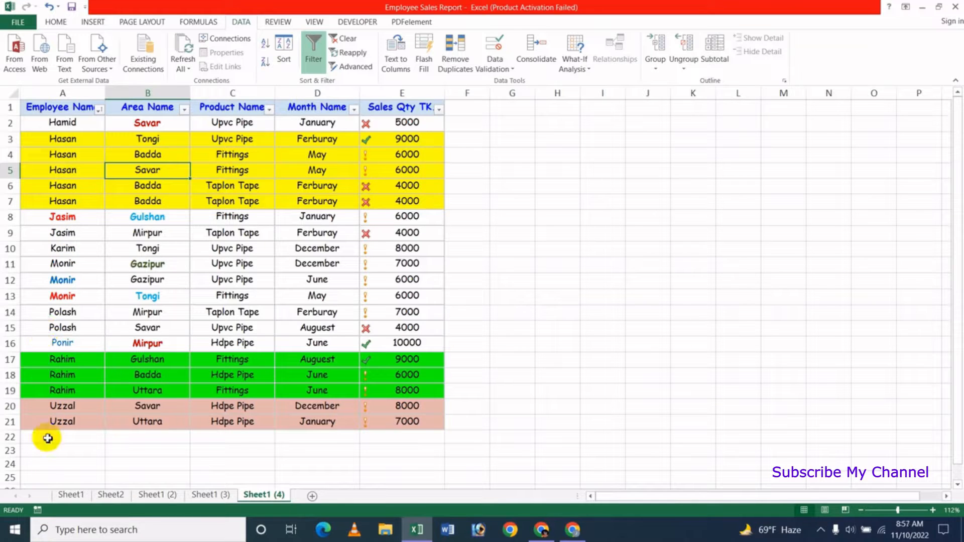
left_click(99, 110)
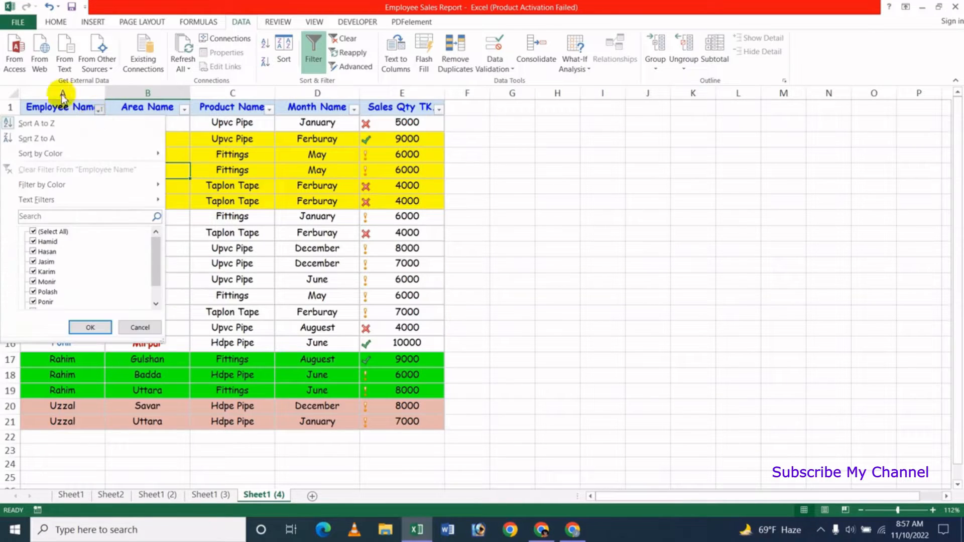
left_click(59, 141)
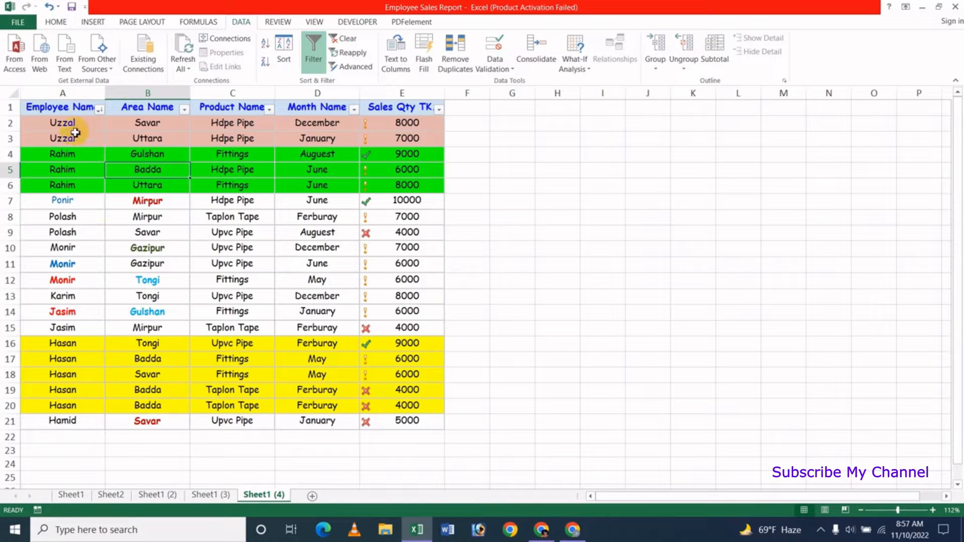
Step: Sort the table by cell color on the Employee Name column, placing the yellow rows on top
left_click(100, 109)
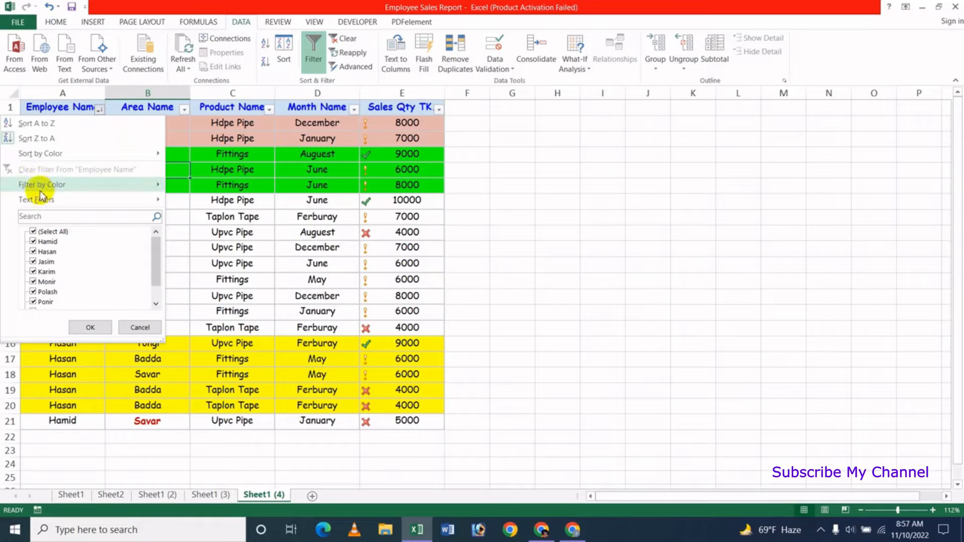
mouse_move(44, 157)
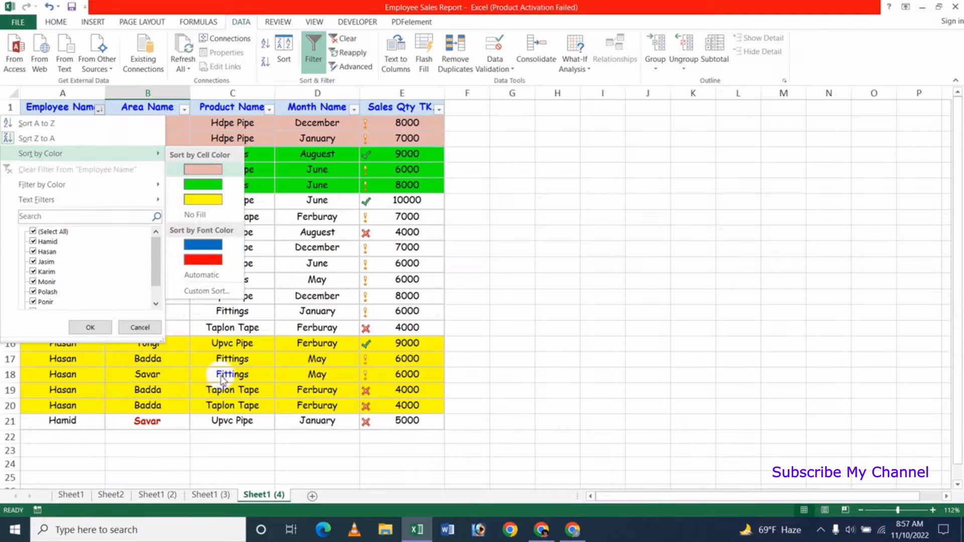
left_click(203, 200)
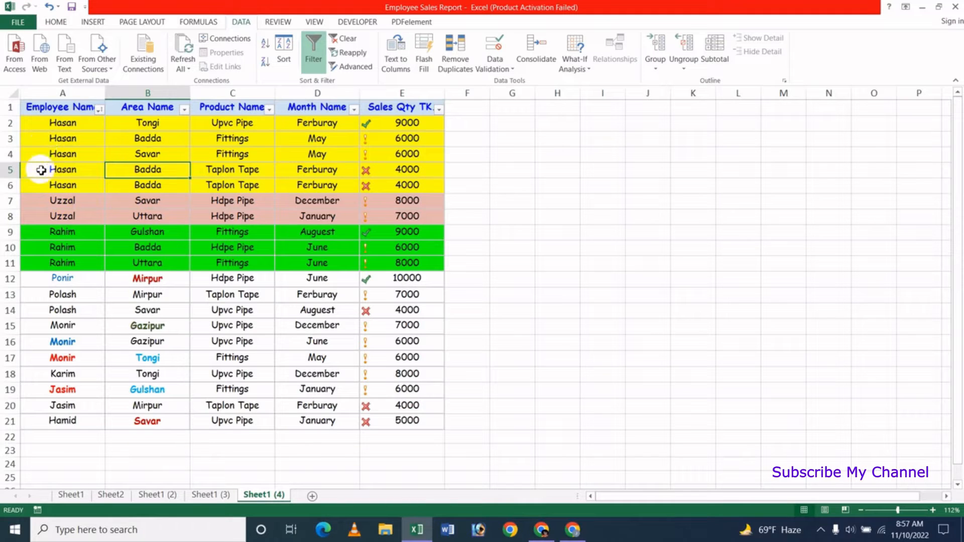
left_click(100, 110)
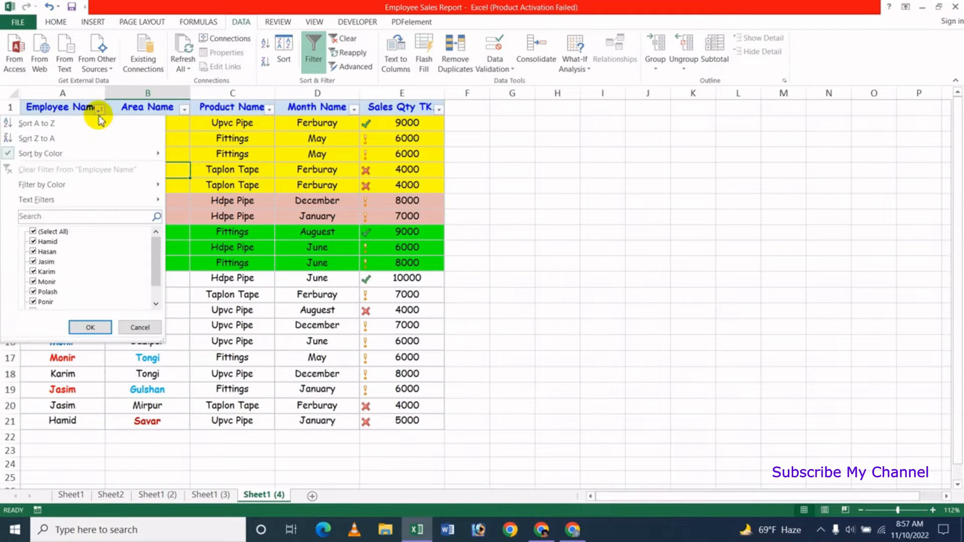
mouse_move(101, 153)
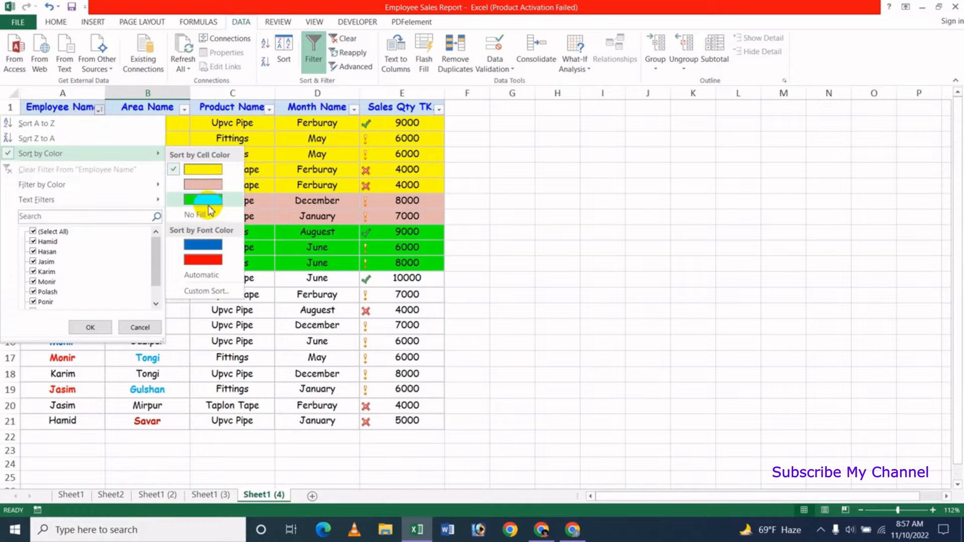
left_click(523, 165)
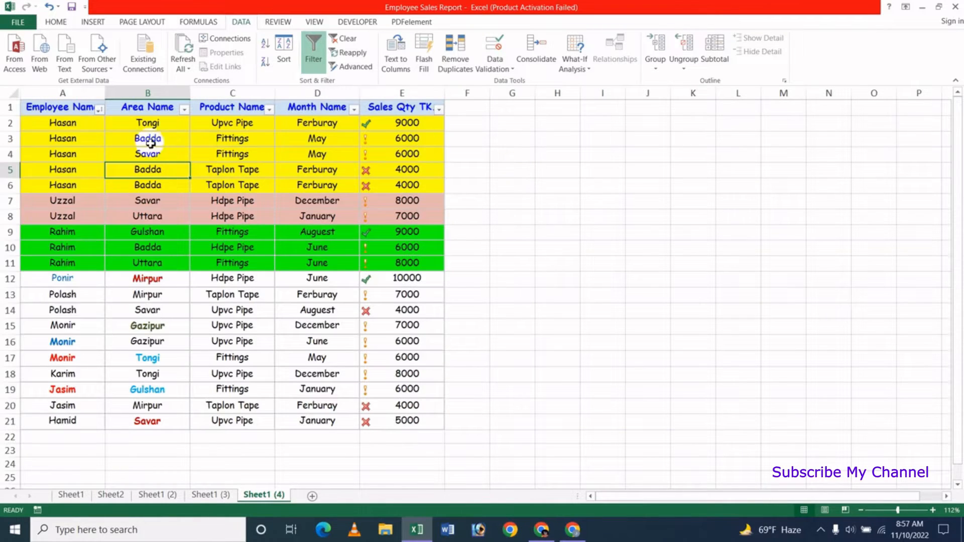
Step: Sort the table by cell color on the Area Name column, placing the green rows on top
left_click(184, 111)
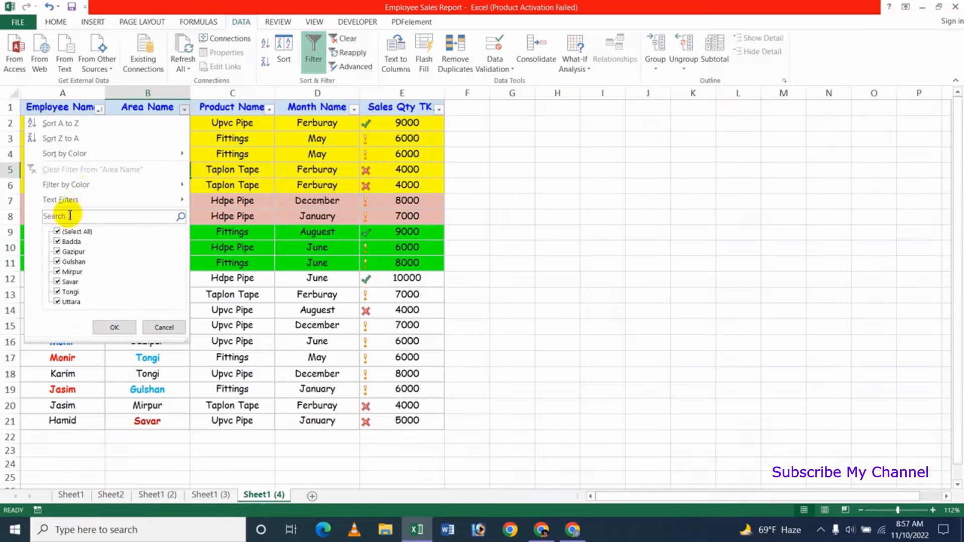
mouse_move(99, 156)
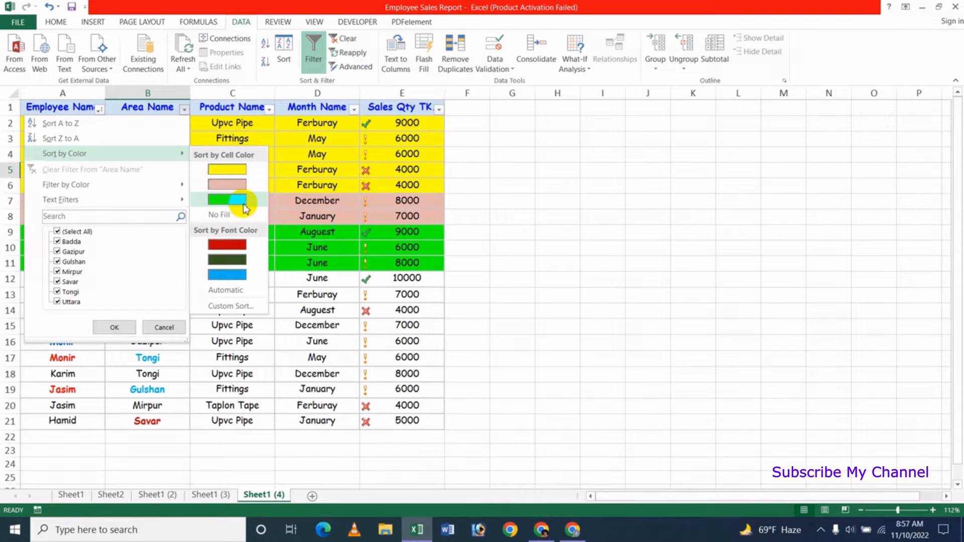
left_click(239, 200)
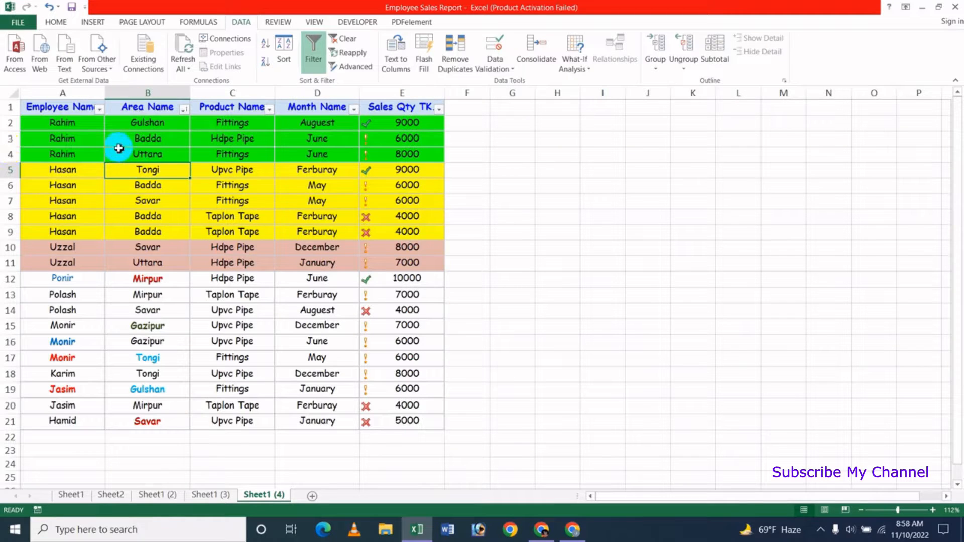
left_click(99, 110)
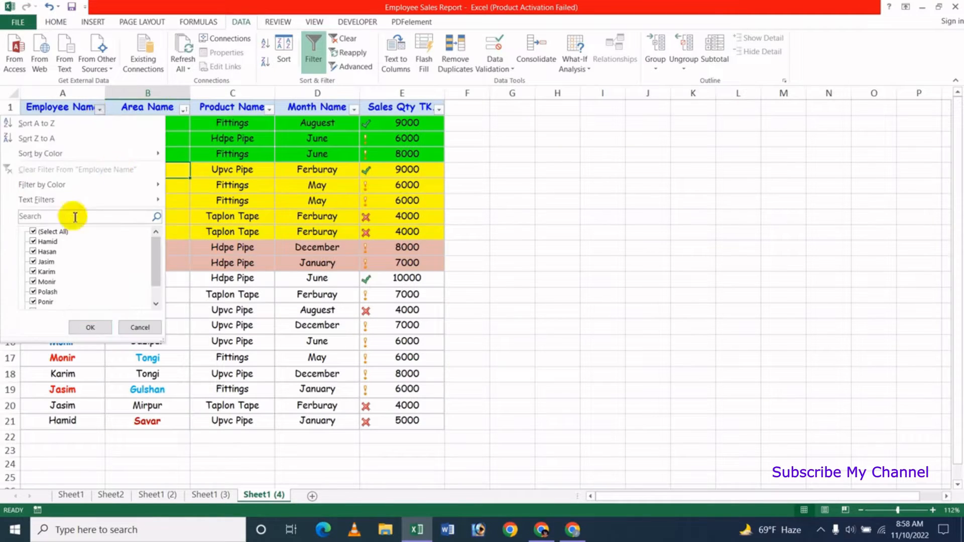
mouse_move(109, 152)
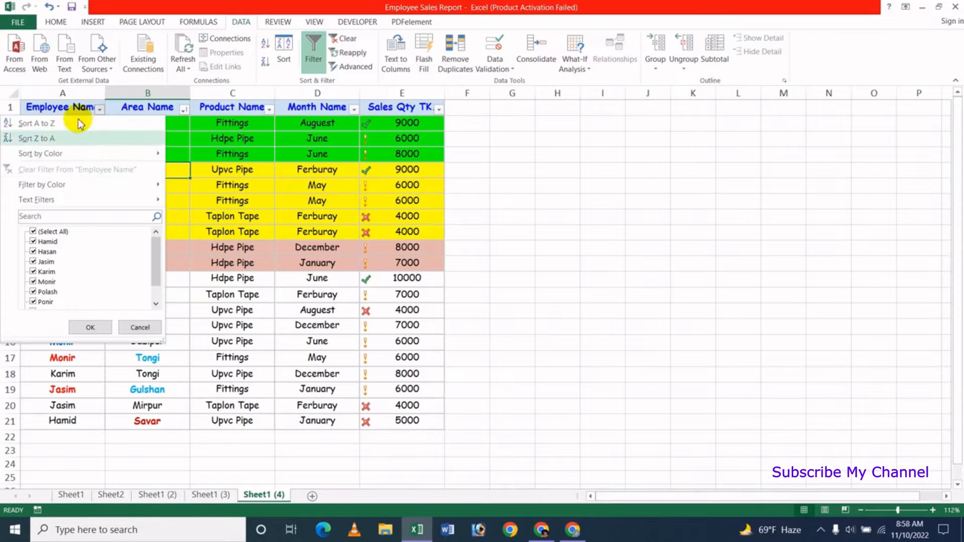
left_click(517, 222)
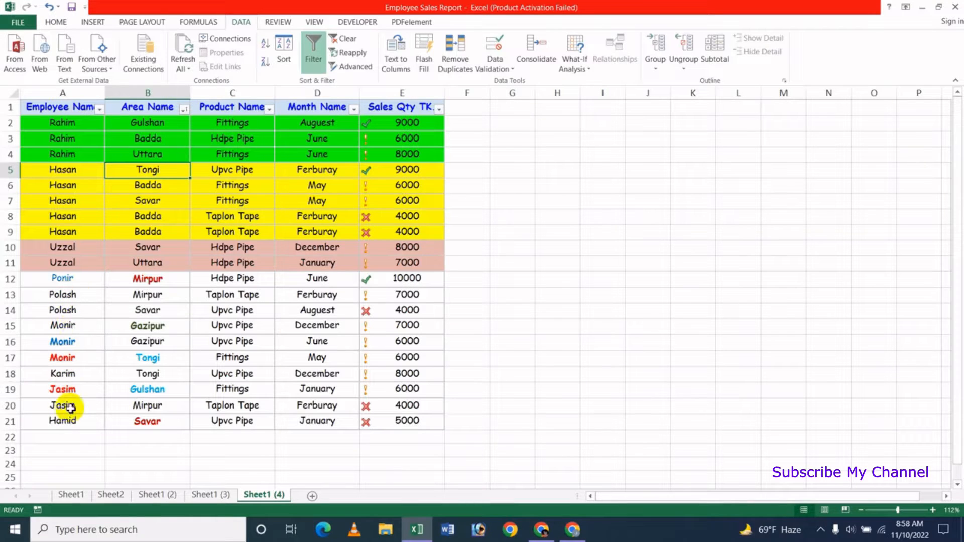
Step: Sort the table by font color on the Employee Name column, placing the red names on top
left_click(100, 110)
mouse_move(102, 158)
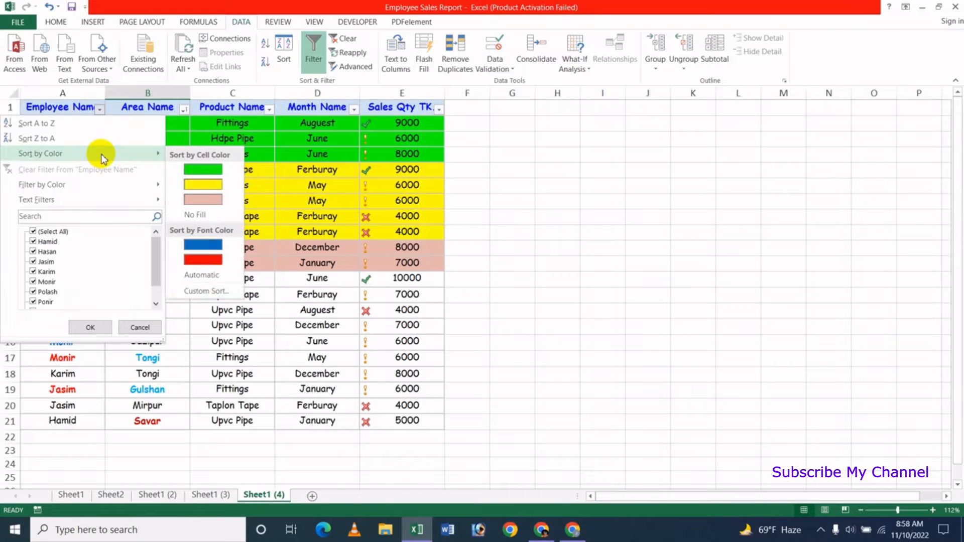
left_click(206, 266)
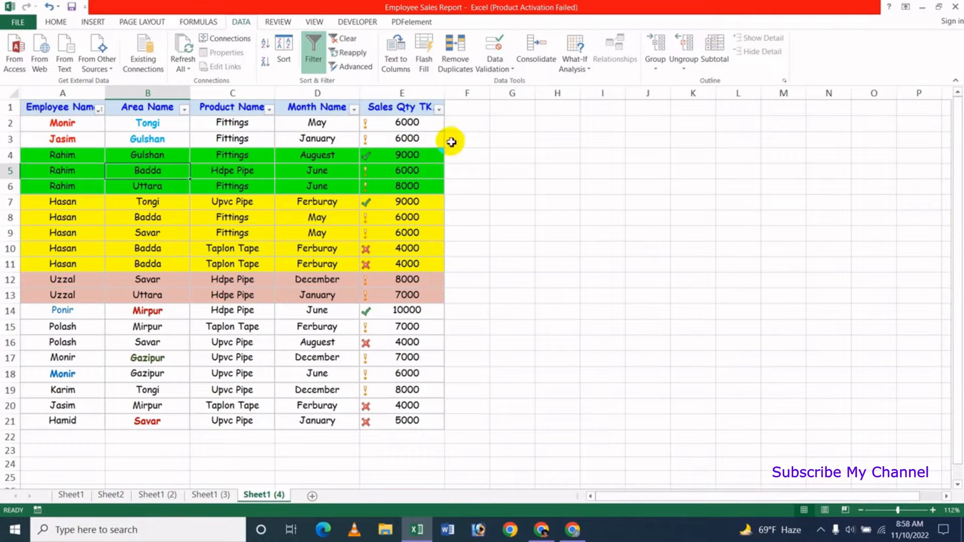
Step: Sort the Employee Name column by font color, placing names with the Automatic color on top
left_click(98, 110)
mouse_move(73, 155)
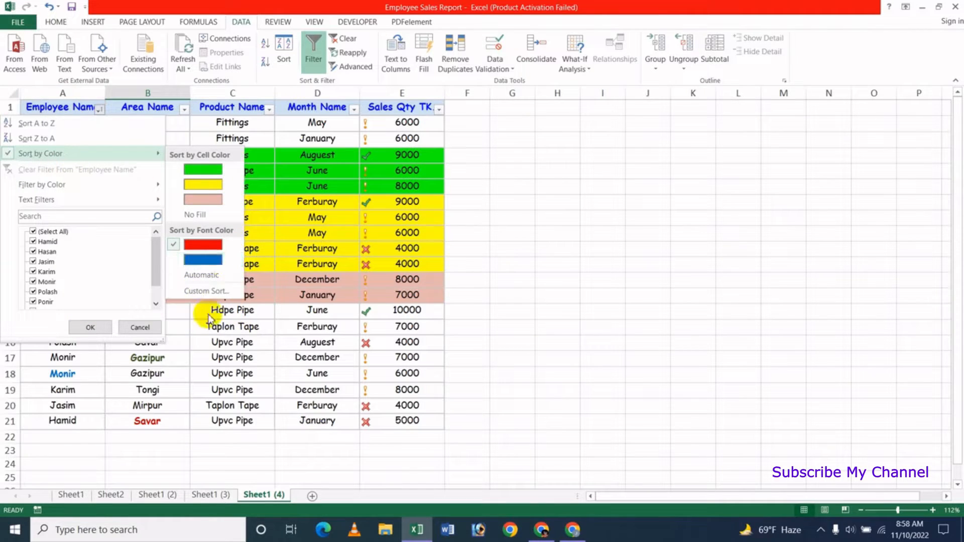
left_click(210, 279)
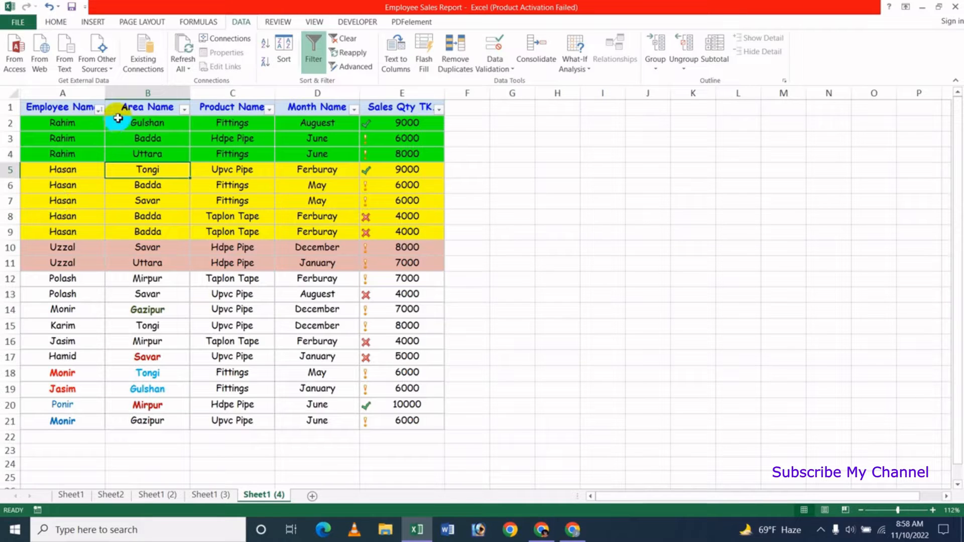
Step: Open the custom sort settings for the Employee Name column and review the available Sort On criteria
left_click(99, 110)
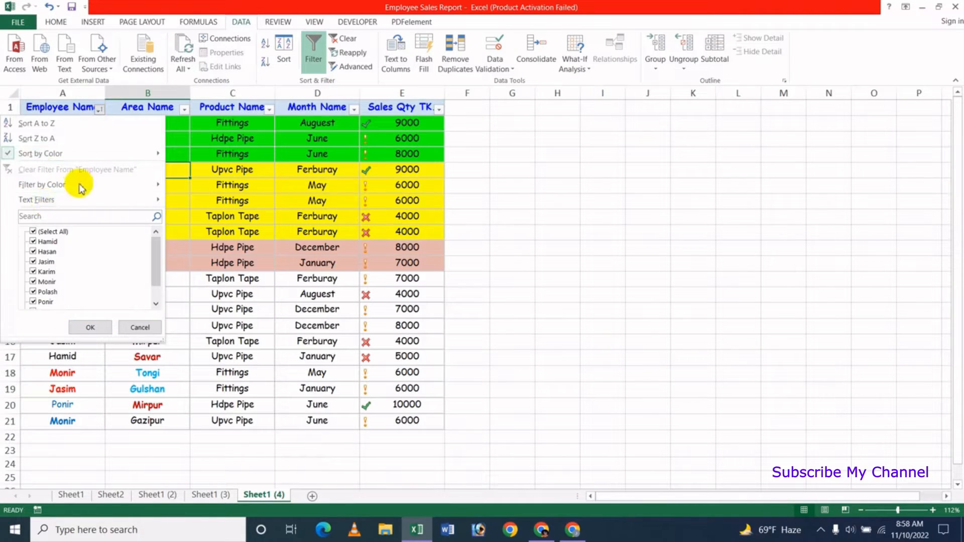
mouse_move(93, 156)
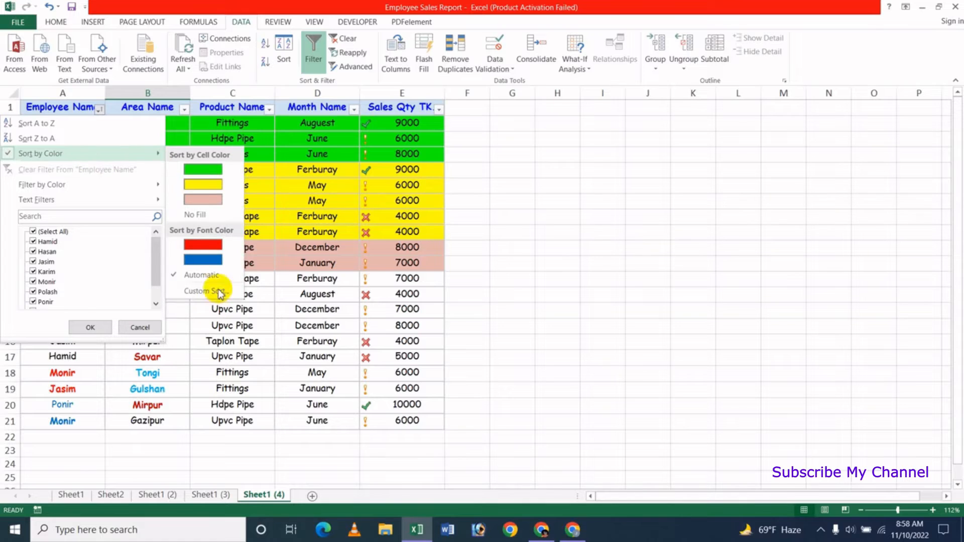
left_click(220, 294)
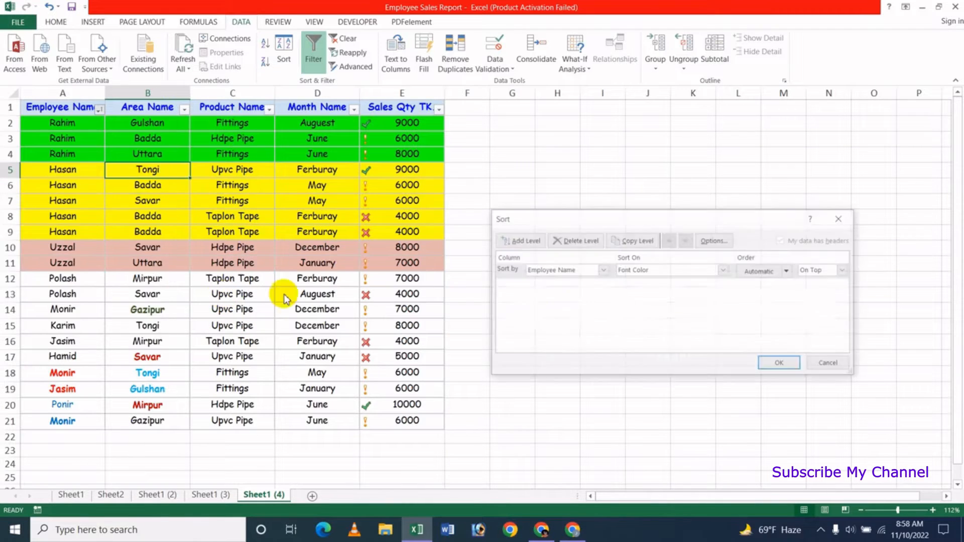
left_click_drag(638, 218, 602, 217)
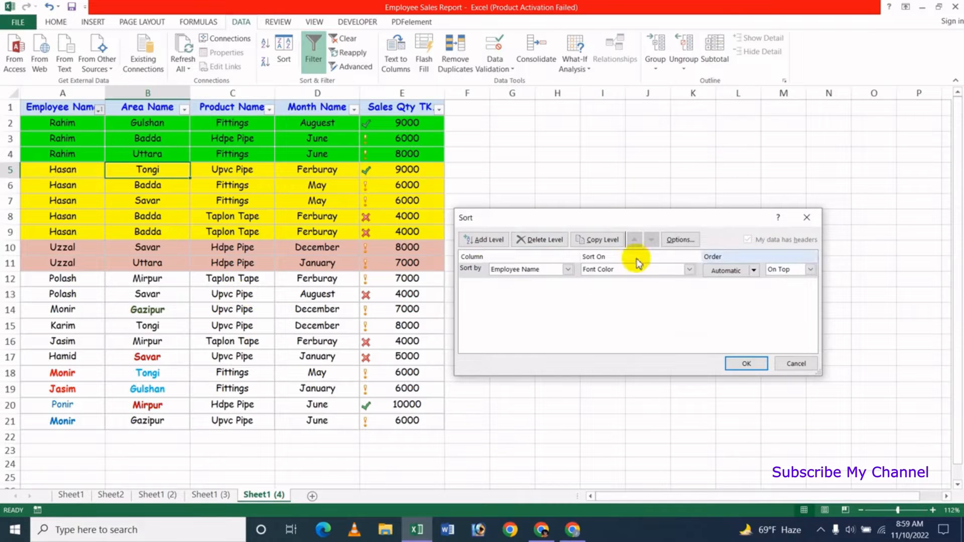
left_click(653, 272)
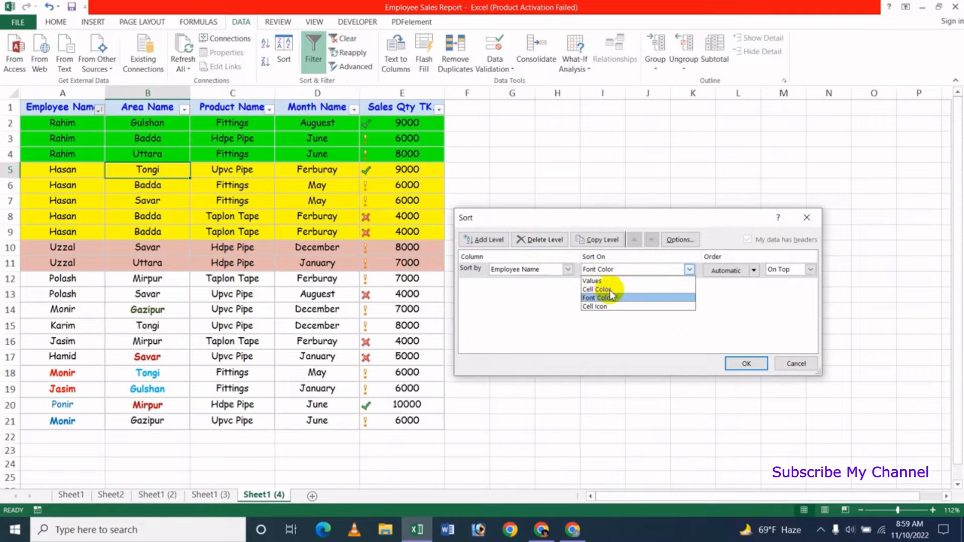
left_click(532, 284)
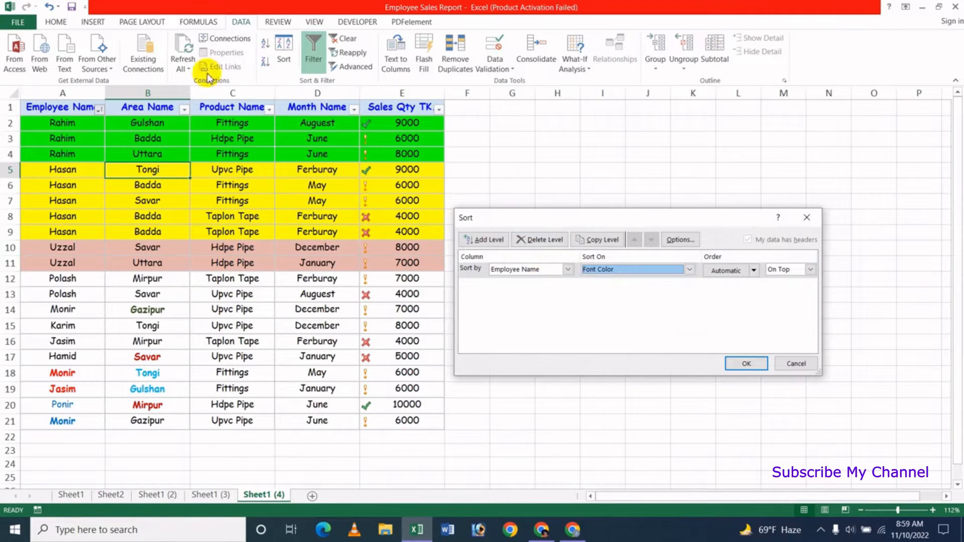
Step: View the JK Update Technology videos page on YouTube, and return to Excel to dismiss the custom sort settings
left_click(572, 530)
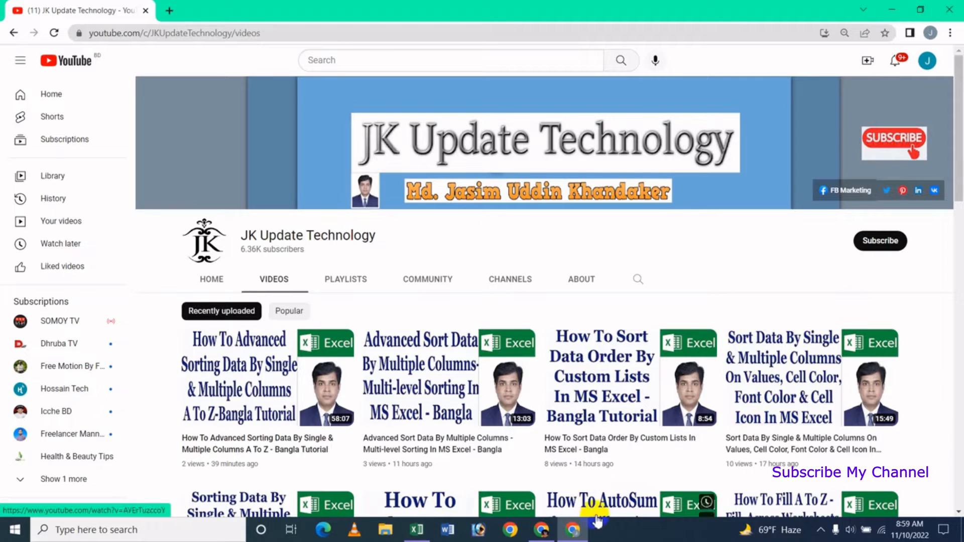
left_click(417, 536)
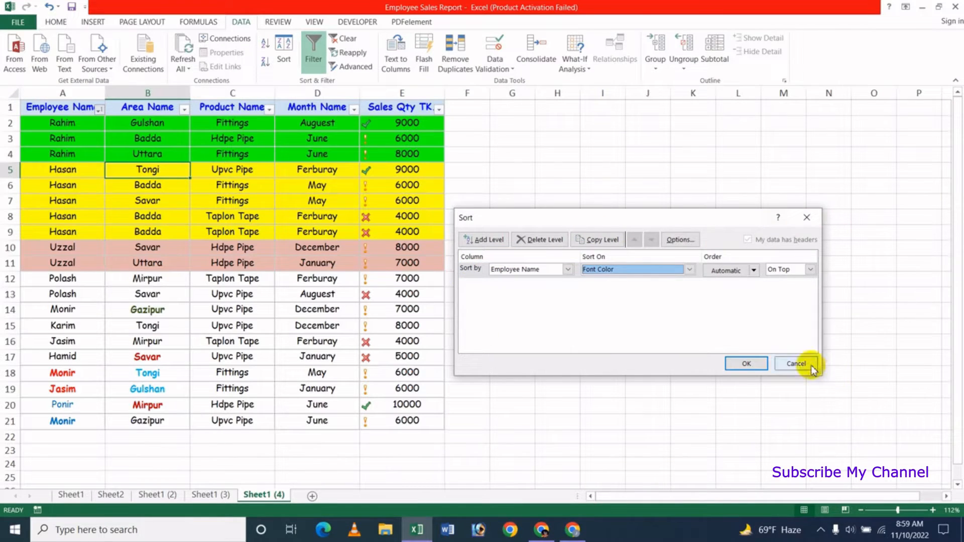
left_click(797, 364)
Step: Filter the Employee Name column by yellow cell color, and clear that filter from the column
left_click(66, 126)
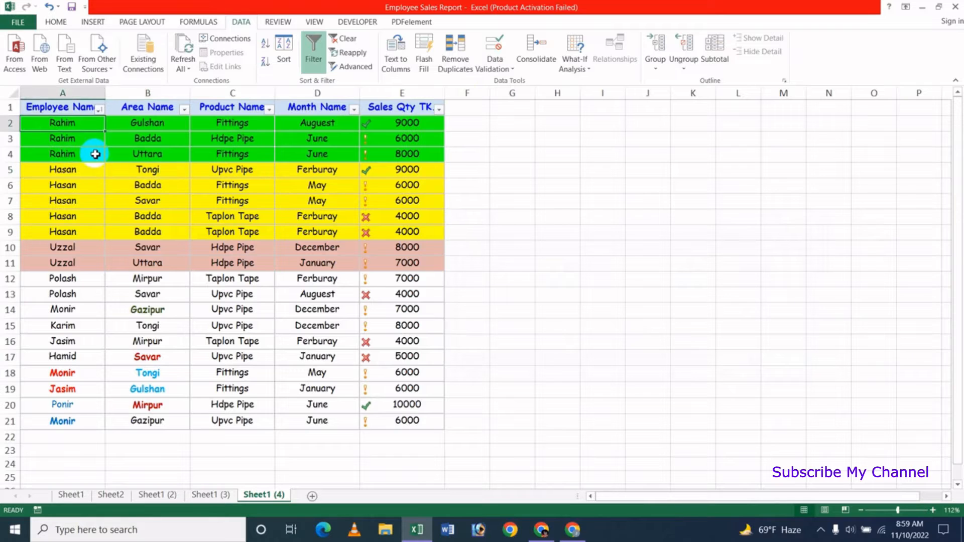
left_click(101, 111)
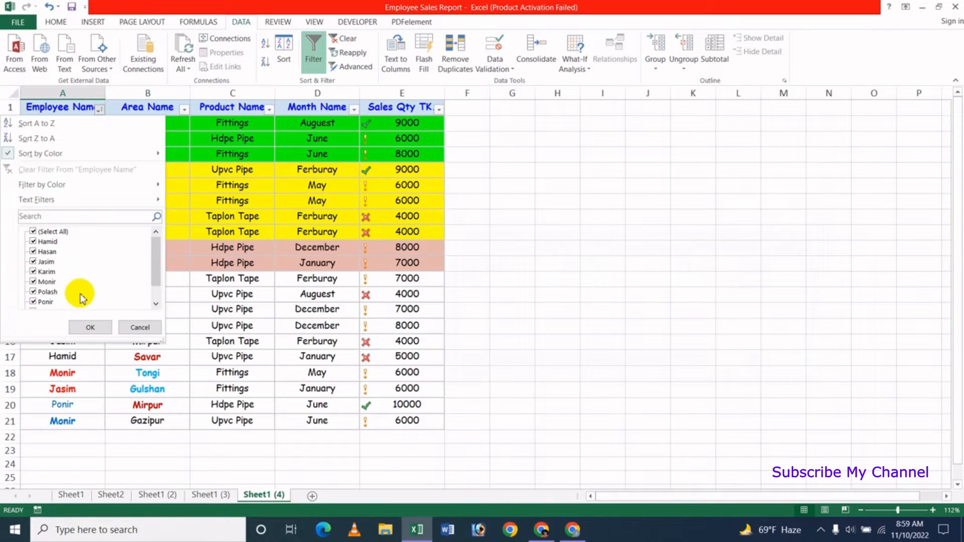
mouse_move(87, 155)
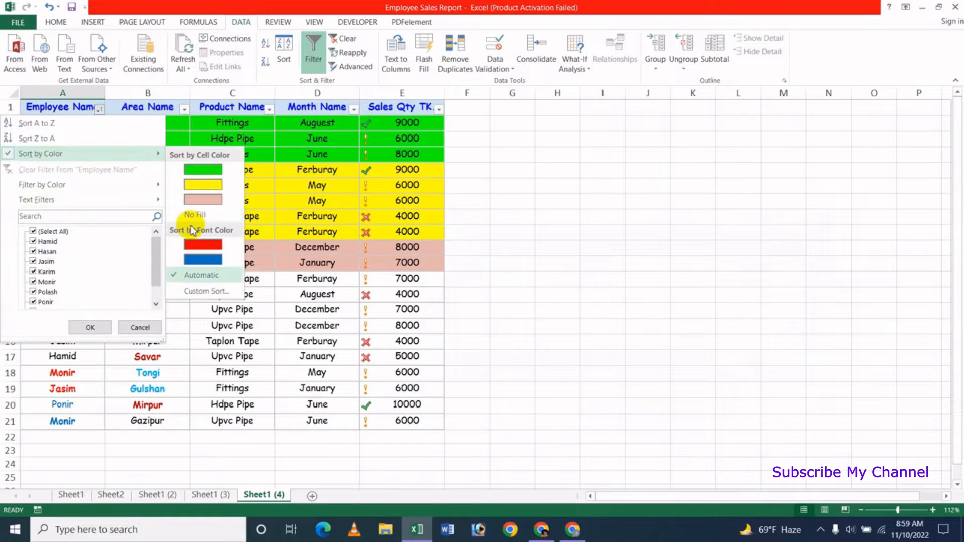
mouse_move(55, 187)
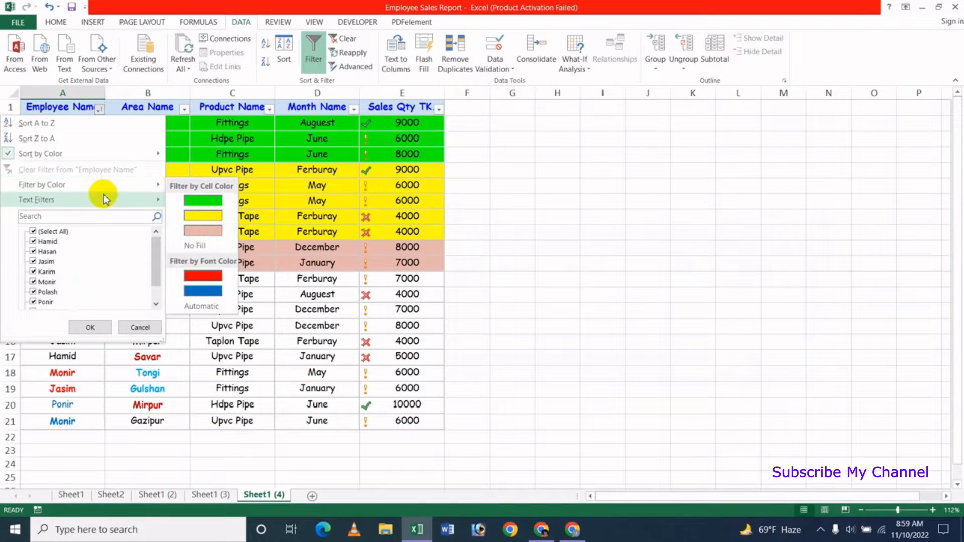
mouse_move(126, 190)
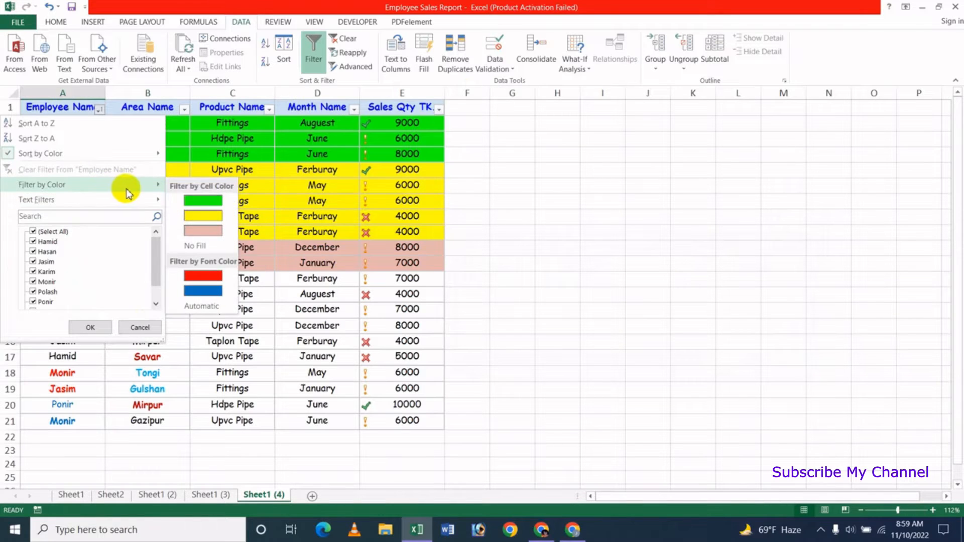
left_click(203, 216)
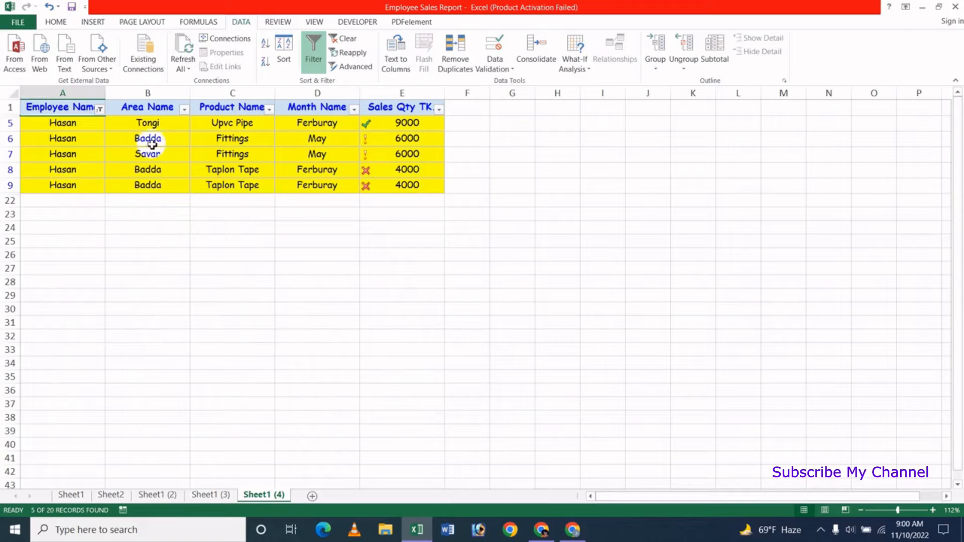
left_click(100, 109)
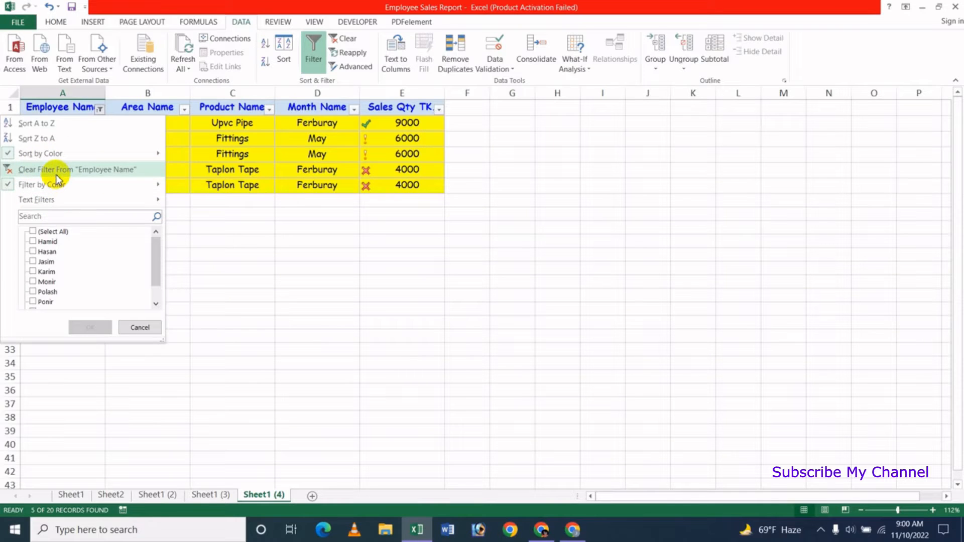
left_click(115, 171)
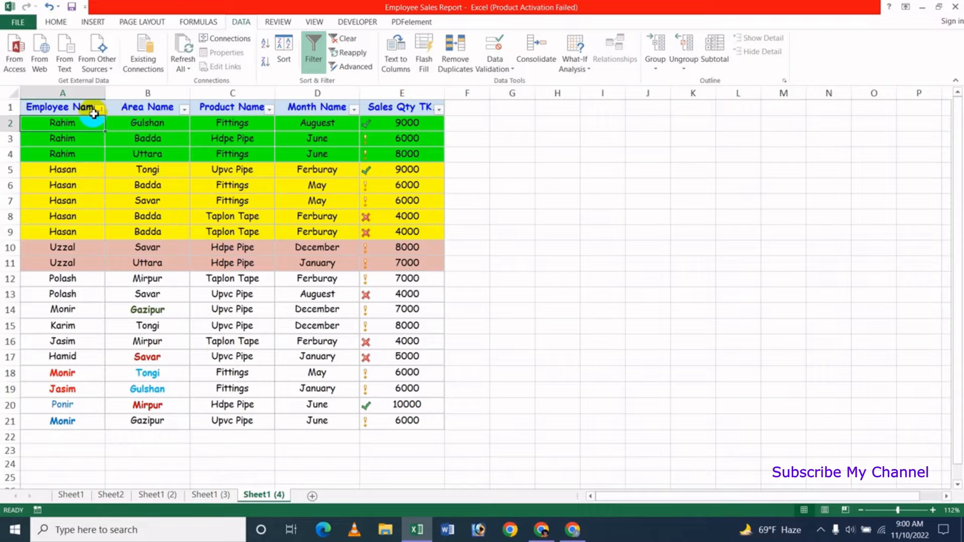
Step: Filter the Employee Name column by blue font color, and switch the filter to the Automatic font color
left_click(100, 110)
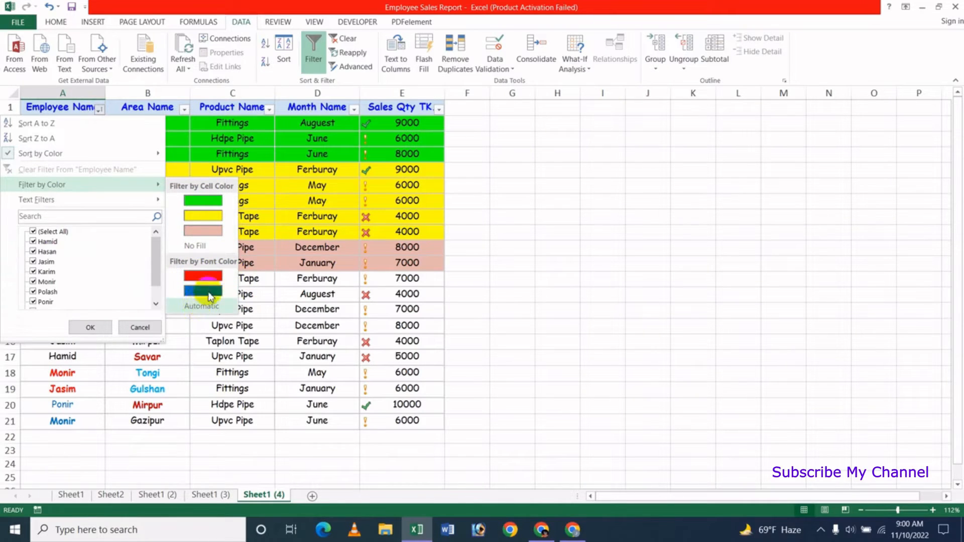
left_click(205, 296)
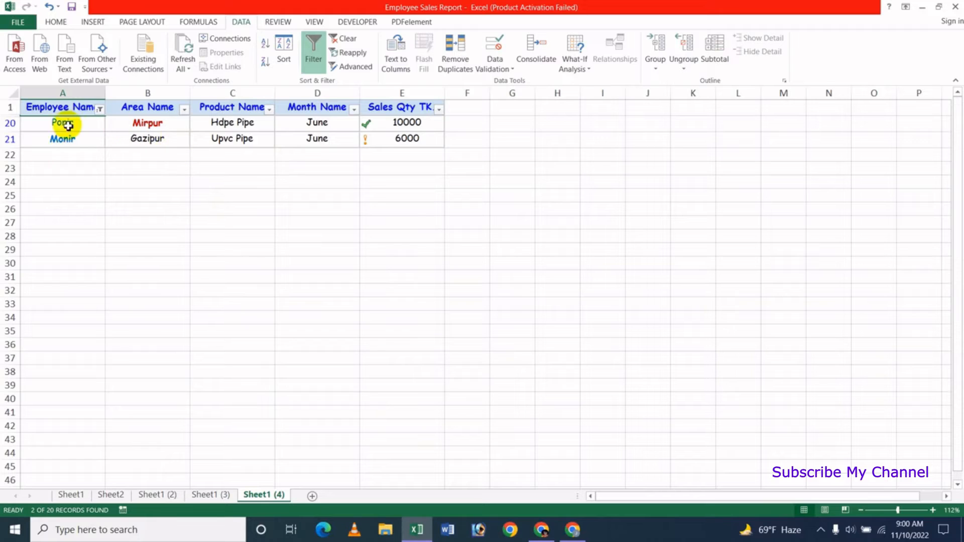
left_click(100, 110)
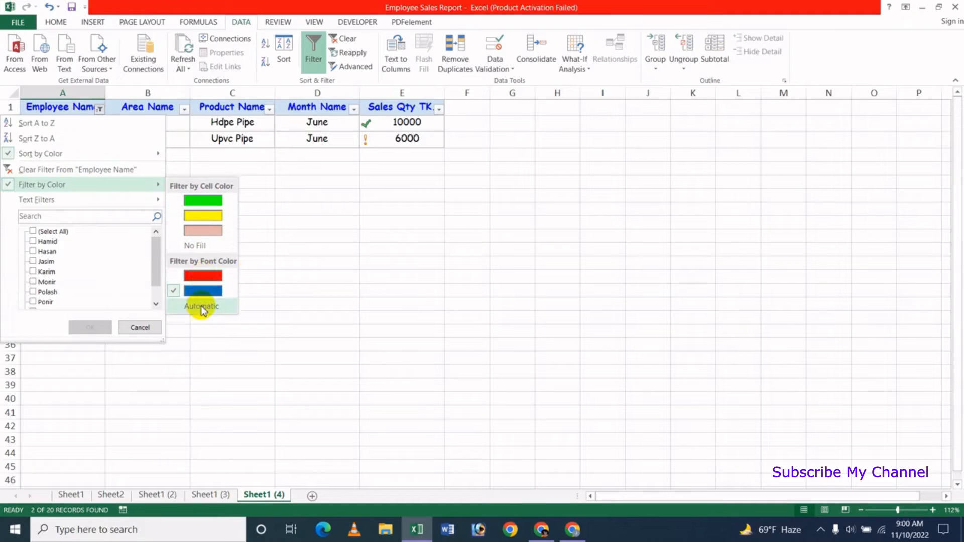
left_click(202, 307)
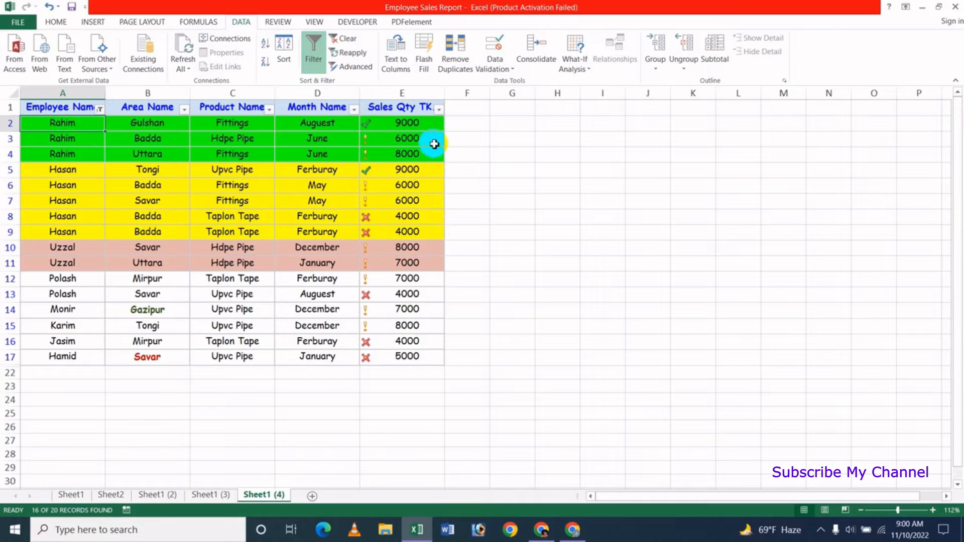
Step: Sort the Sales Qty TK. column from smallest to largest, and re-sort it from largest to smallest
left_click(439, 109)
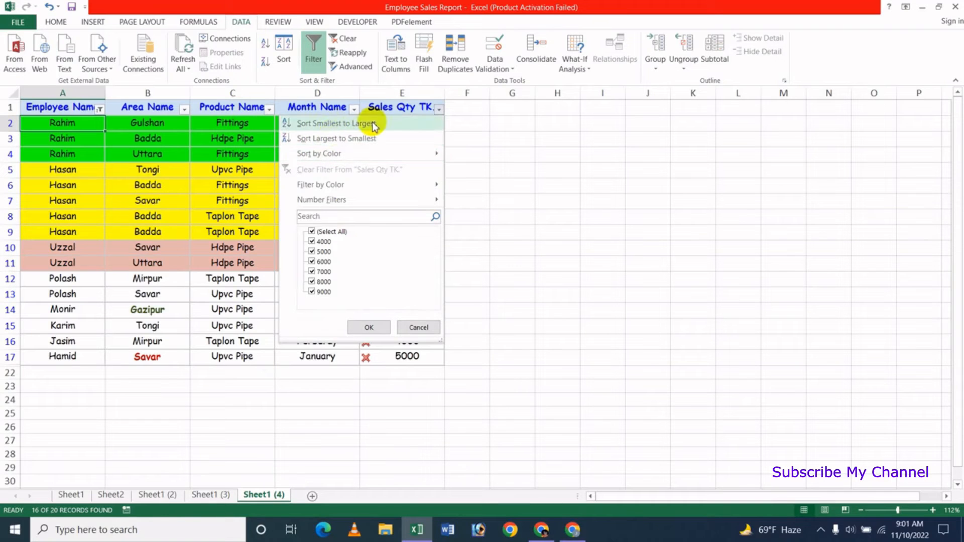
left_click(555, 143)
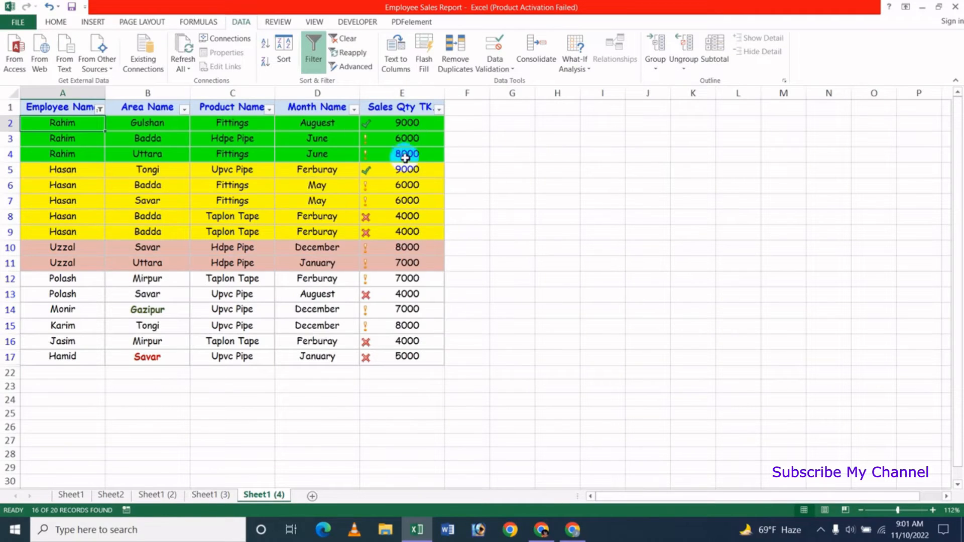
left_click(439, 110)
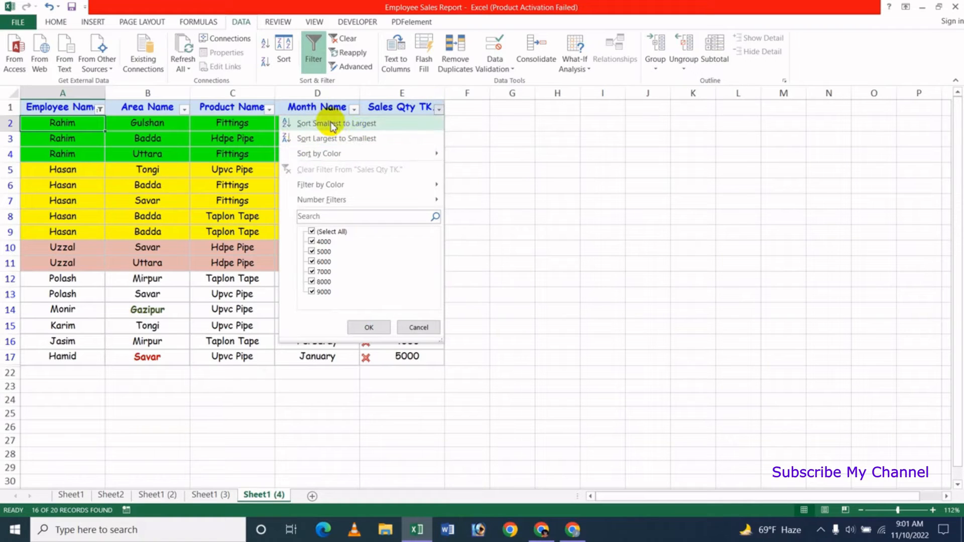
left_click(336, 124)
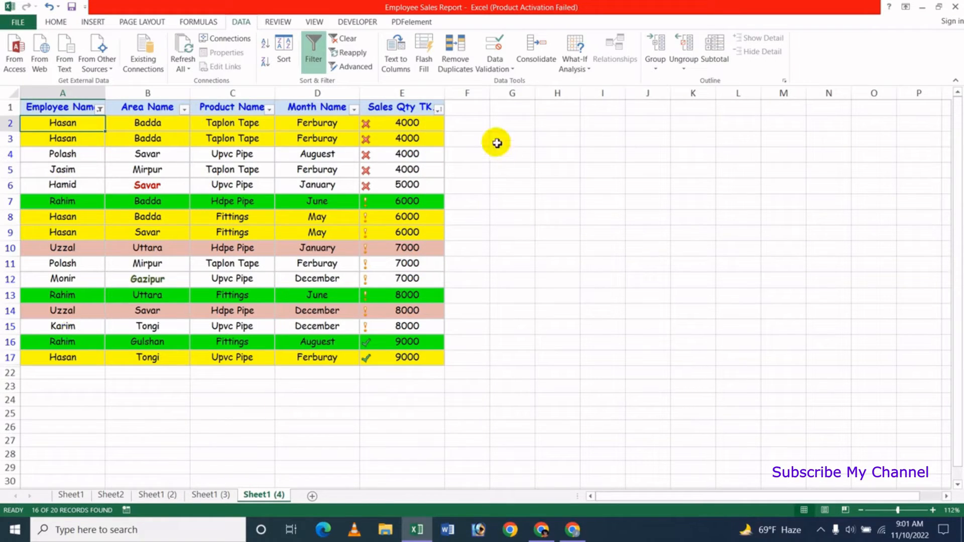
left_click(441, 112)
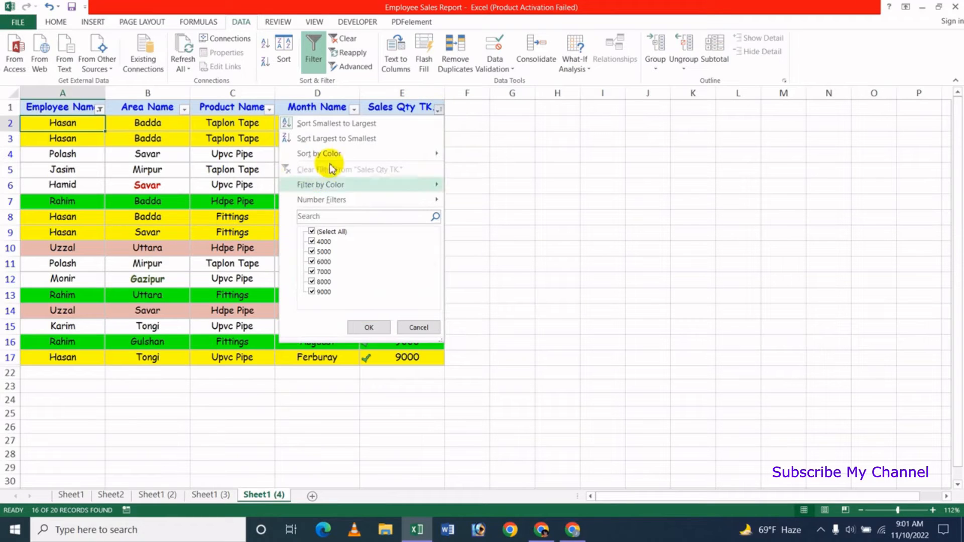
left_click(331, 139)
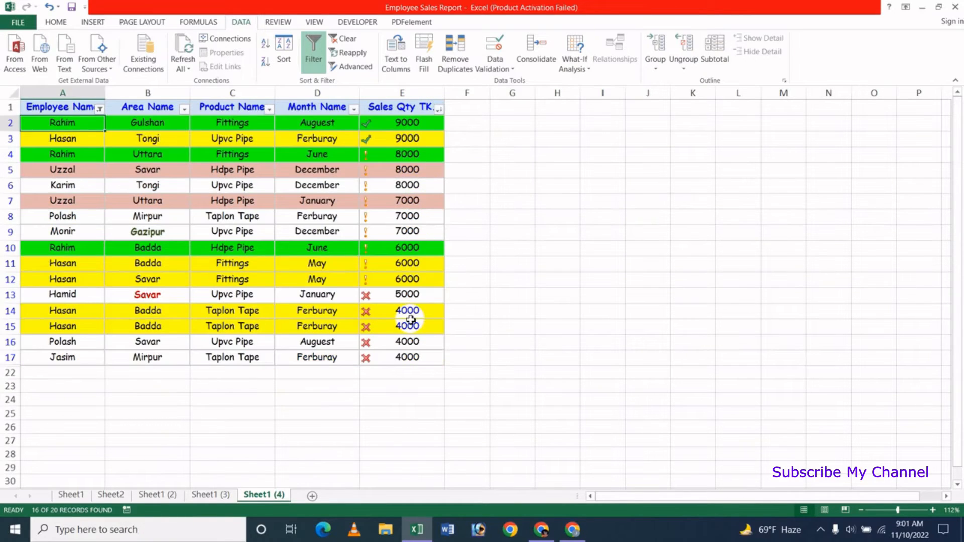
Step: Sort the Sales Qty TK. column by cell color, placing the pink rows on top
left_click(440, 111)
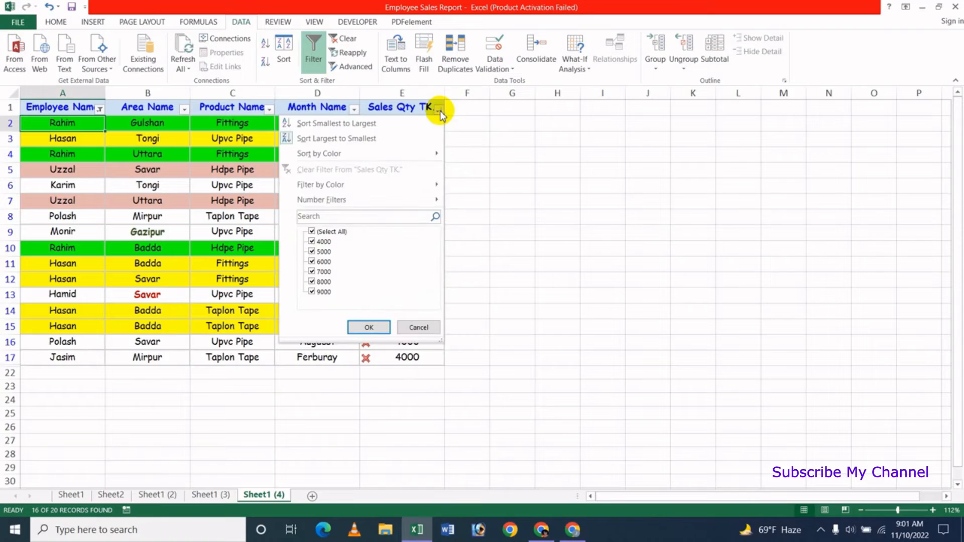
mouse_move(329, 157)
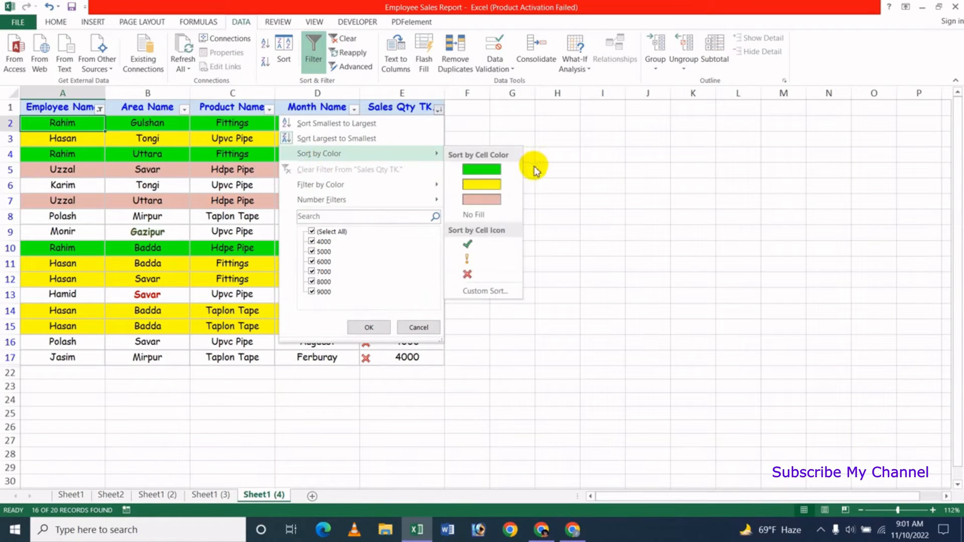
left_click(484, 200)
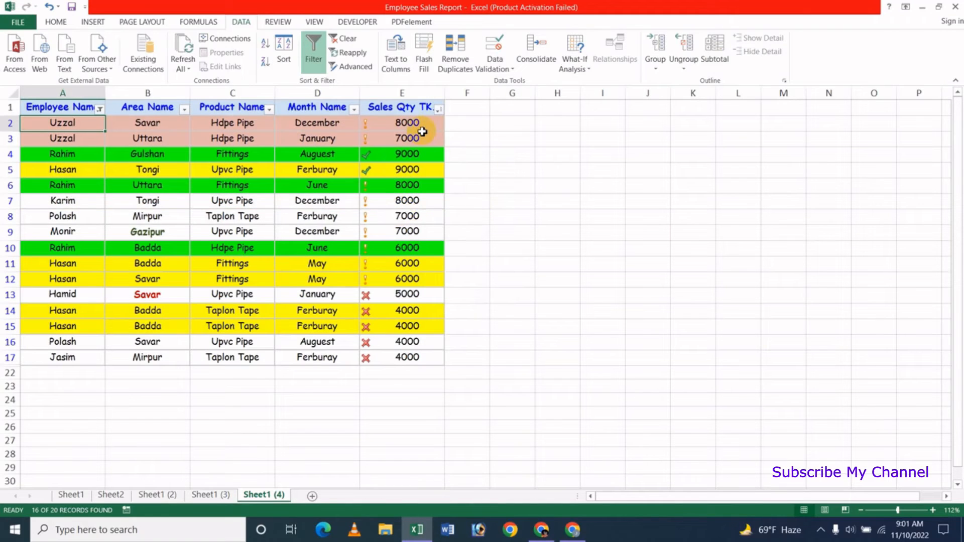
Step: Sort the Sales Qty TK. column by cell color, placing the No Fill rows on top
left_click(440, 110)
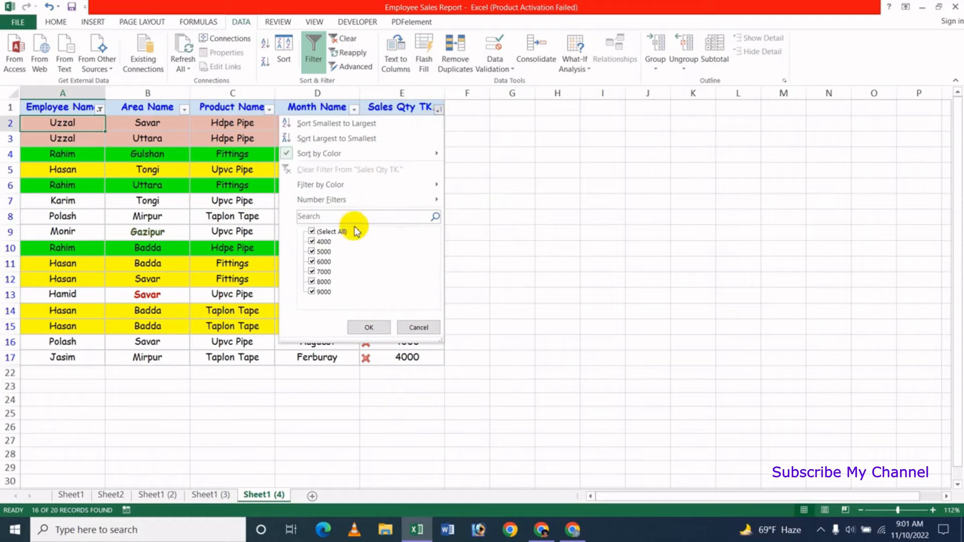
mouse_move(364, 153)
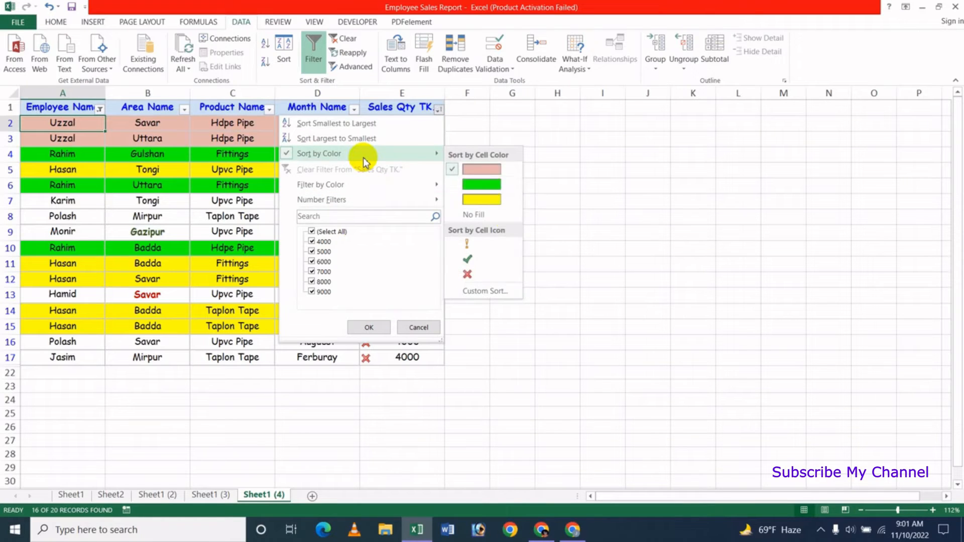
left_click(499, 219)
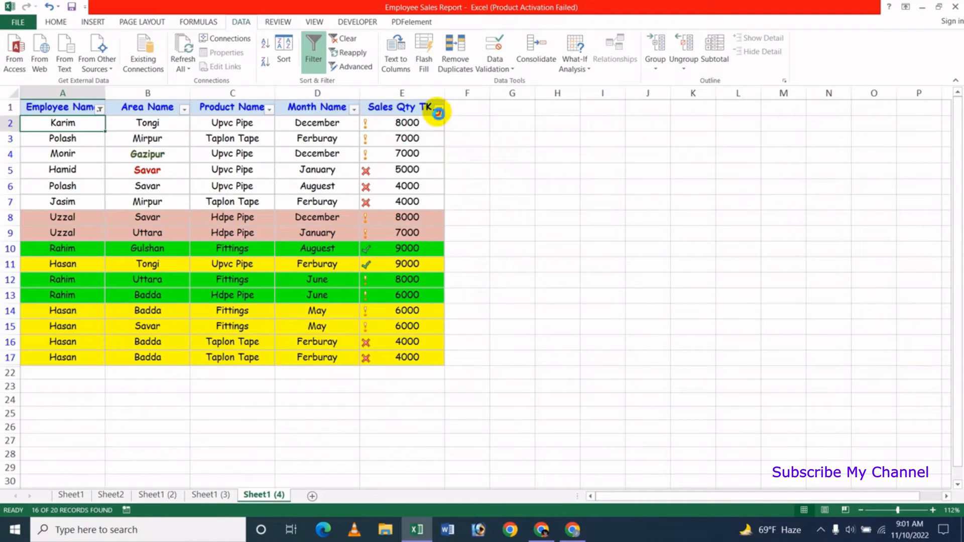
Step: Sort the Sales Qty TK. column by cell icon with the green check mark on top, and re-sort it with the red cross on top
left_click(438, 111)
mouse_move(354, 160)
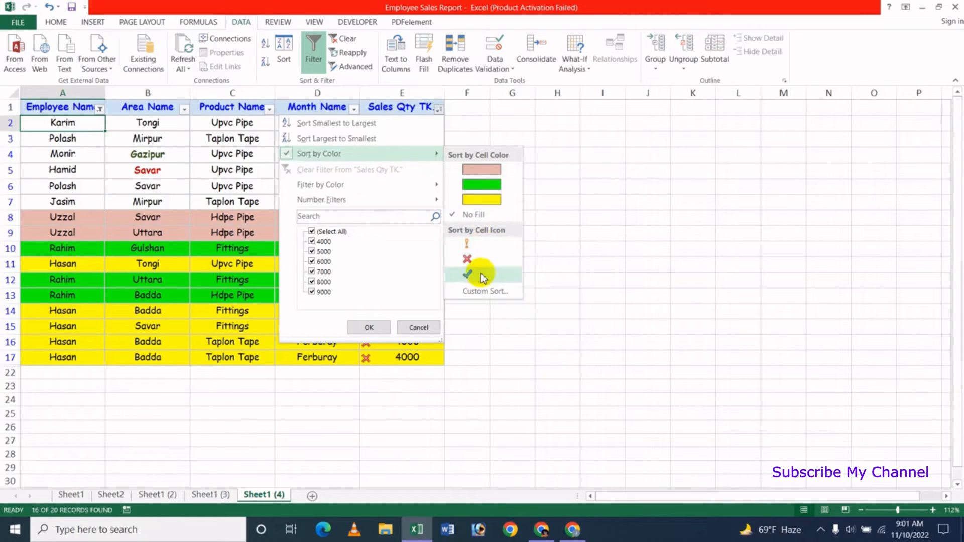
left_click(490, 244)
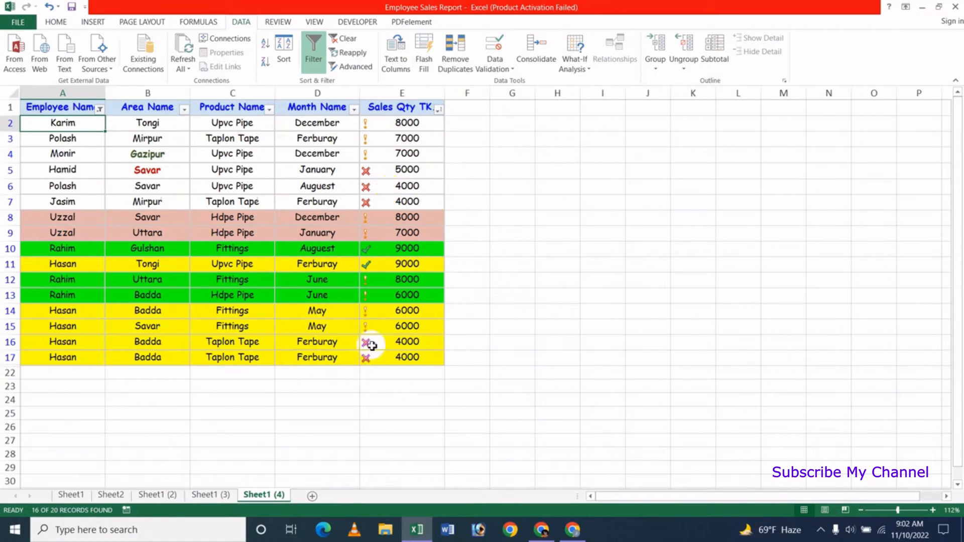
left_click(440, 114)
mouse_move(358, 159)
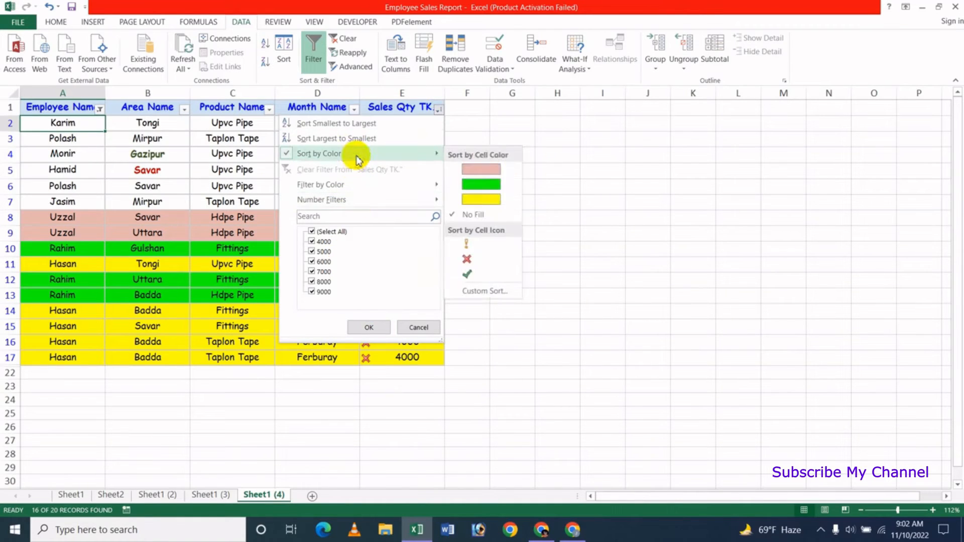
left_click(472, 275)
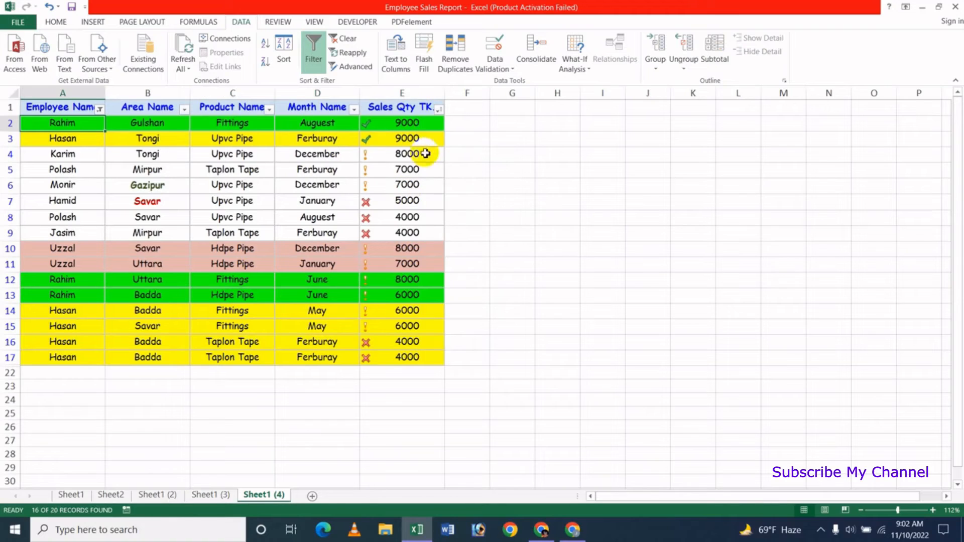
left_click(440, 112)
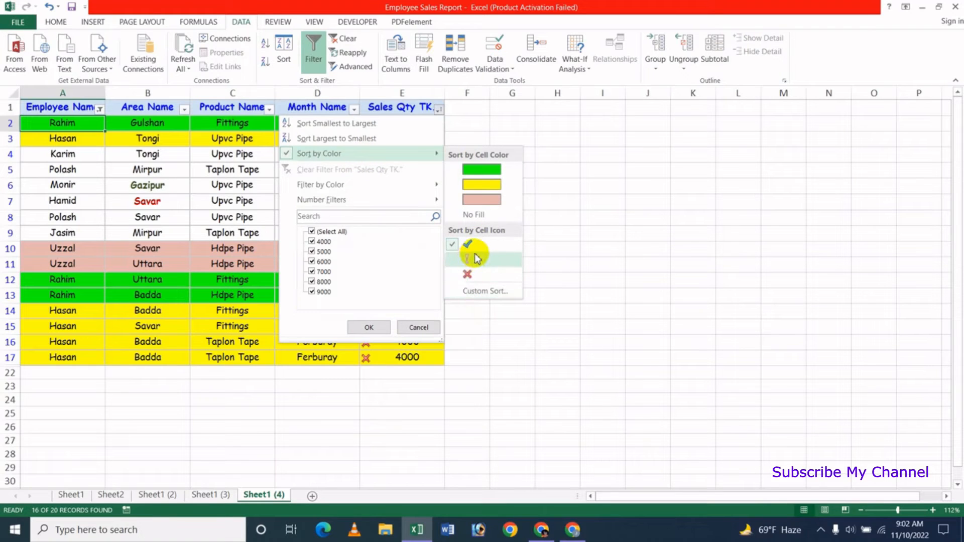
left_click(467, 274)
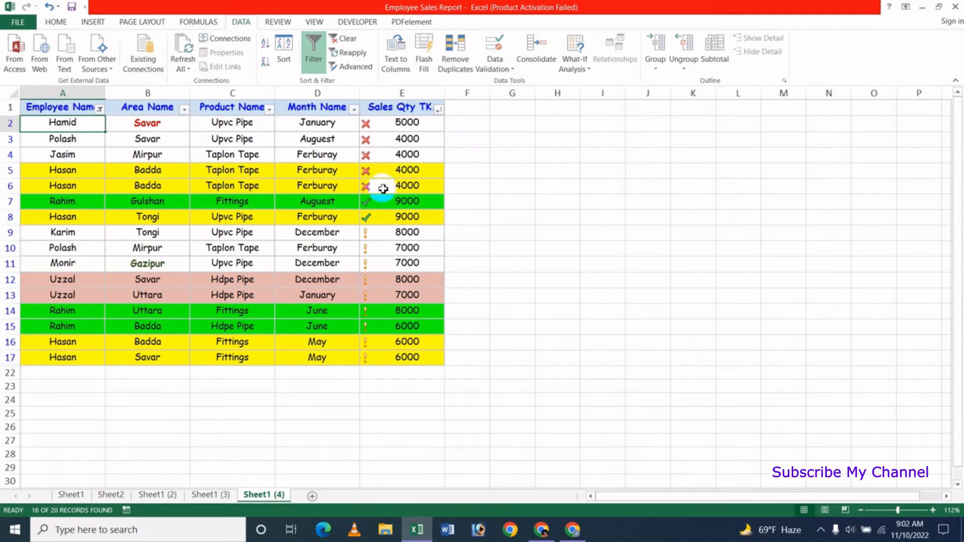
Step: Inspect the Custom Sort settings of the Sales Qty TK. column, including the Sort On criterion, and cancel without changing them
left_click(439, 110)
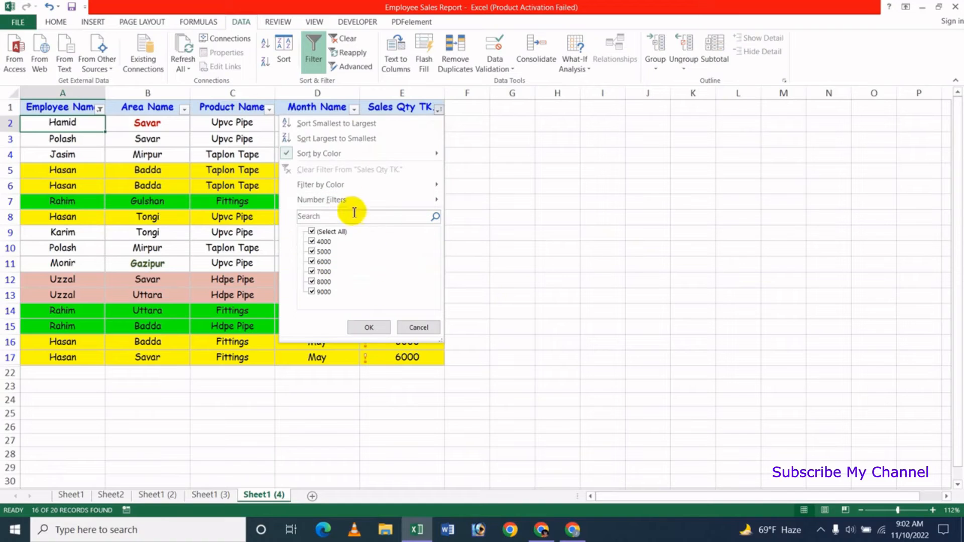
mouse_move(354, 159)
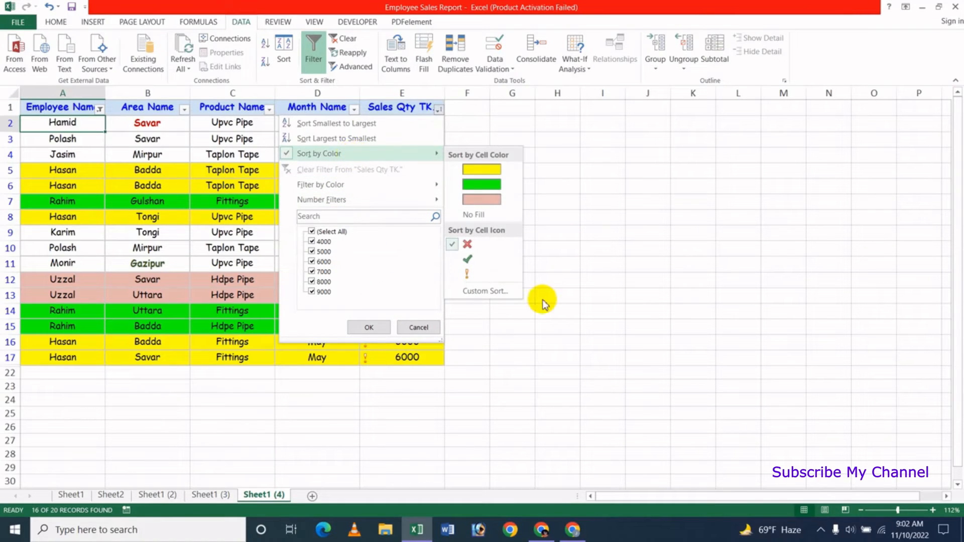
left_click(510, 293)
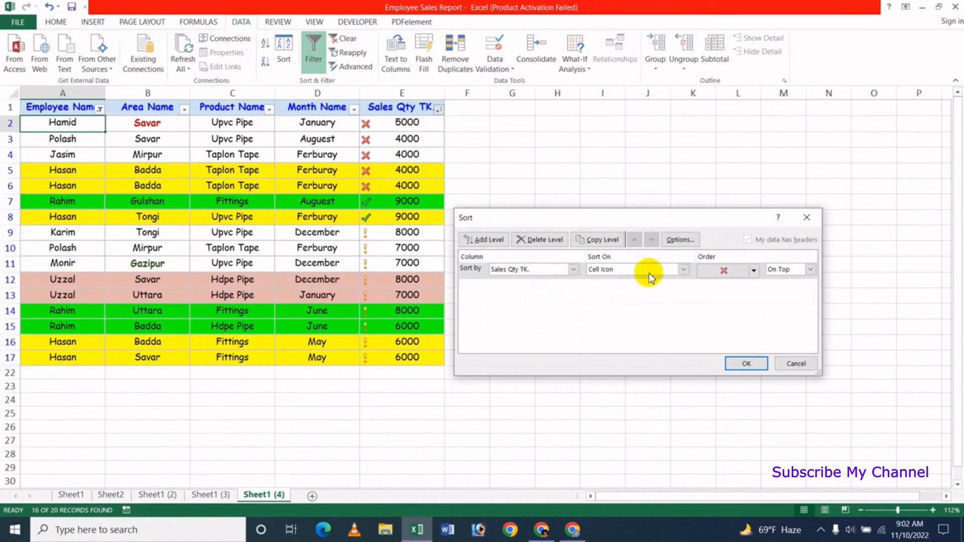
left_click(650, 274)
left_click(522, 306)
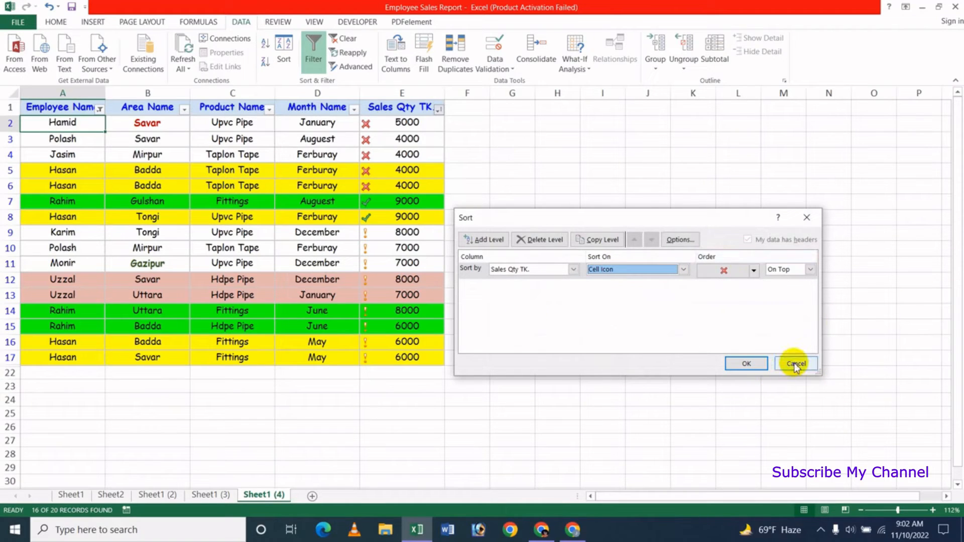
left_click(796, 365)
Step: Filter the Sales Qty TK. column by green cell color
left_click(439, 111)
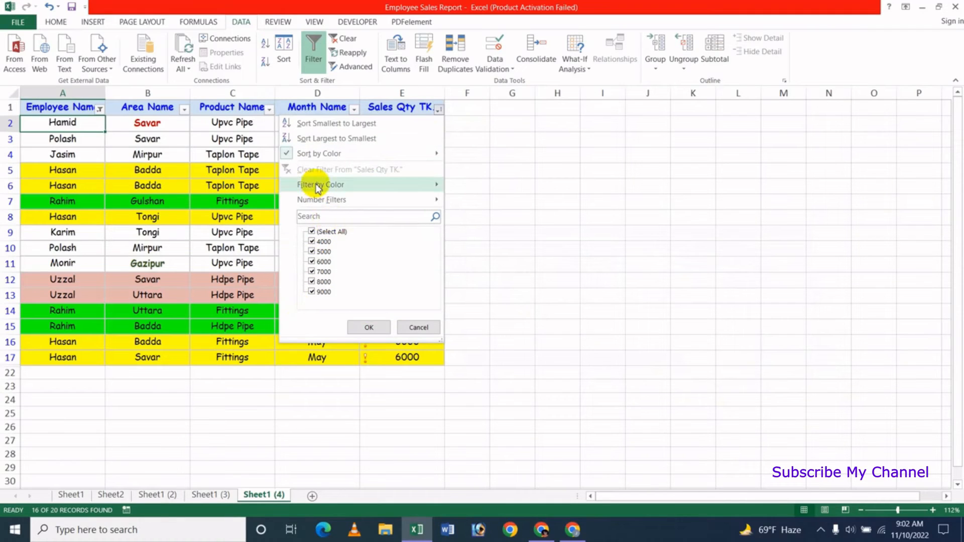
mouse_move(318, 187)
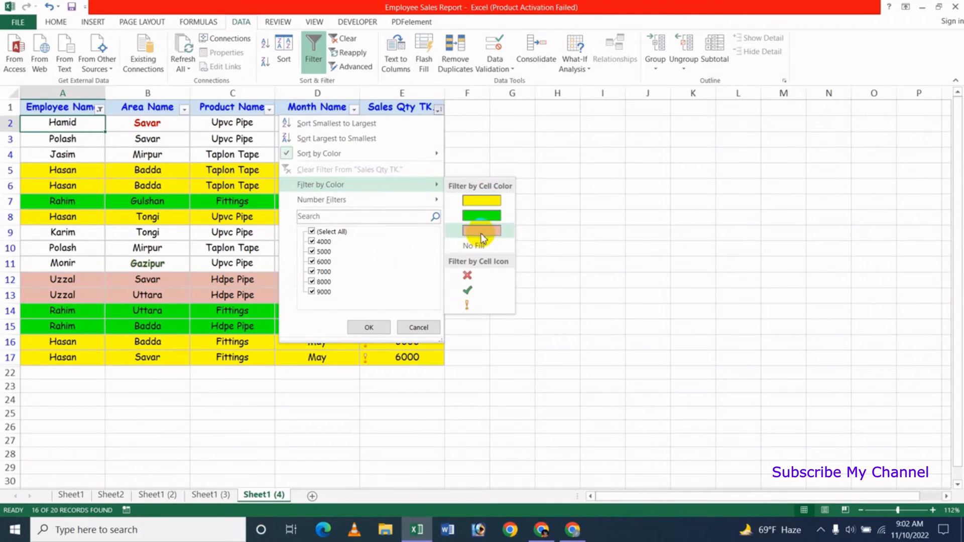
left_click(481, 217)
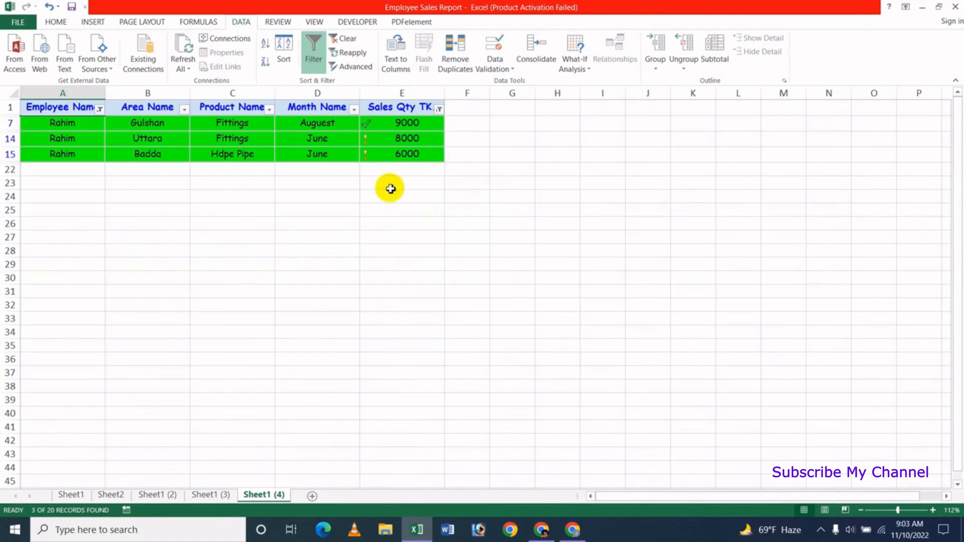
Step: Switch the Sales Qty TK. color filter to No Fill, and clear the filter from that column
left_click(440, 112)
mouse_move(357, 185)
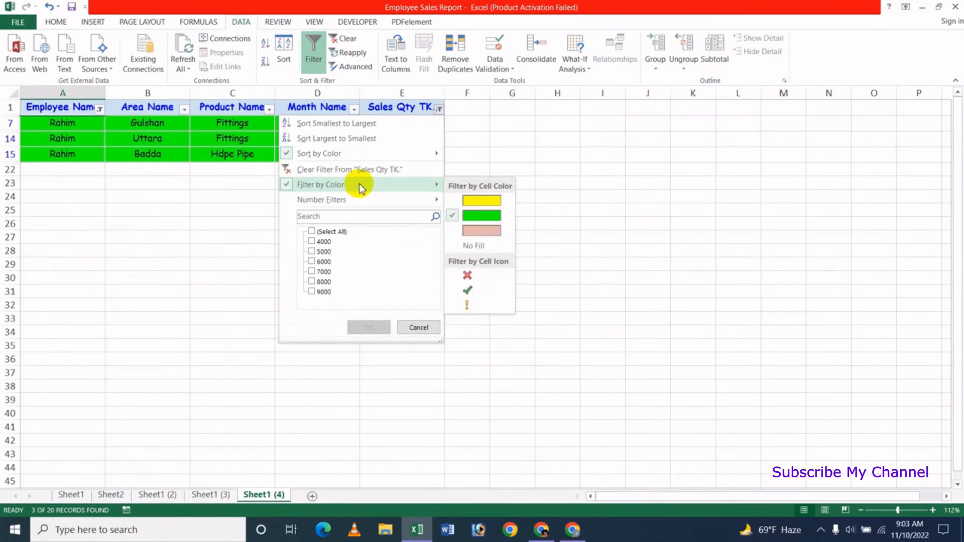
left_click(487, 249)
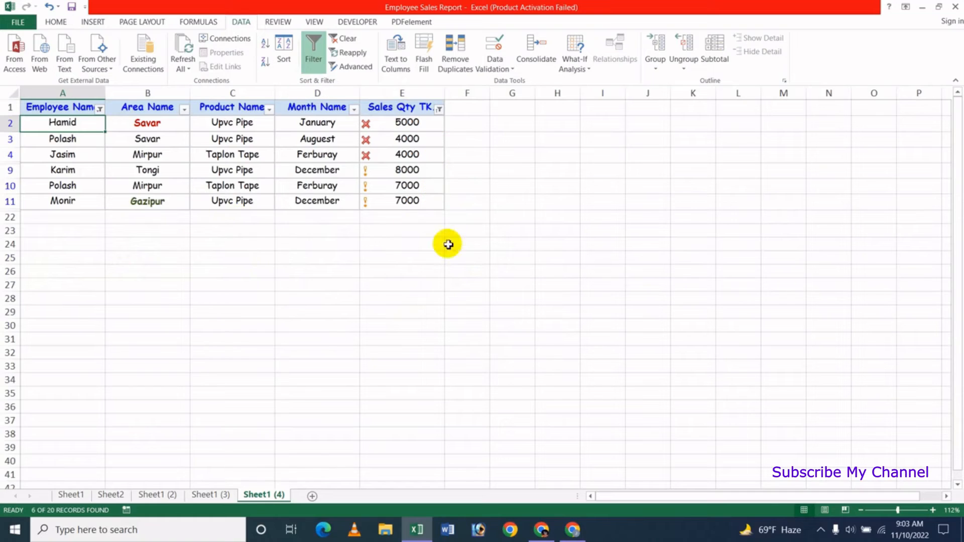
left_click(439, 110)
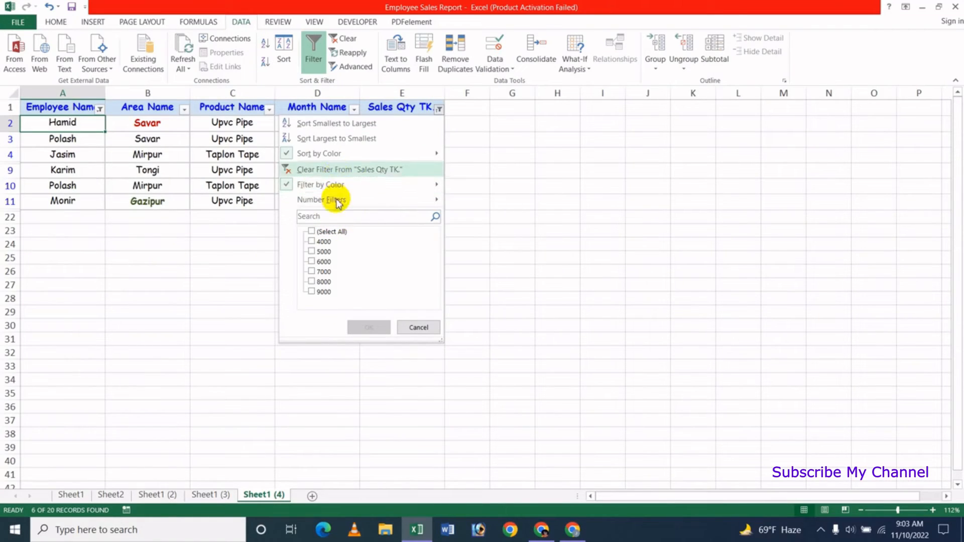
left_click(360, 173)
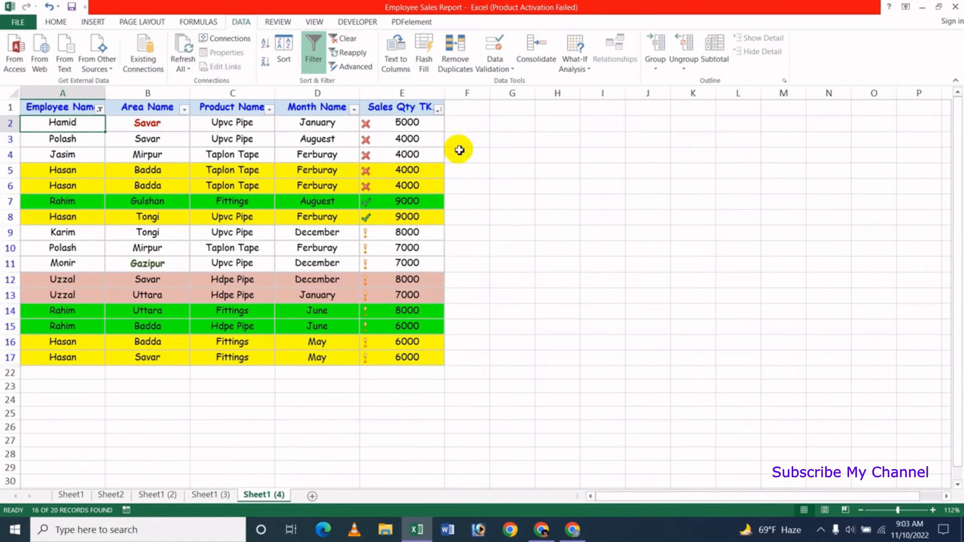
Step: Compare the color sorting and filtering options offered for the Sales Qty TK. and Employee Name columns
left_click(439, 110)
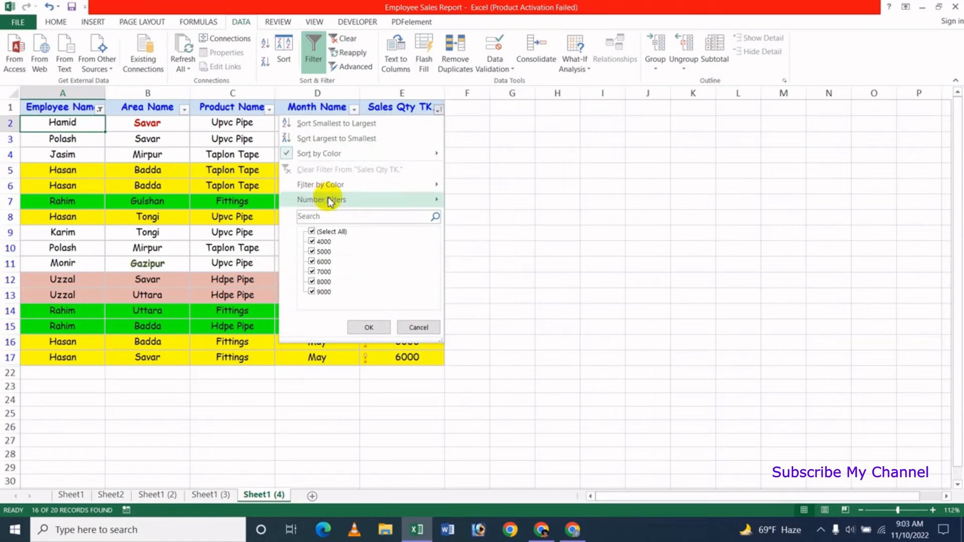
mouse_move(351, 188)
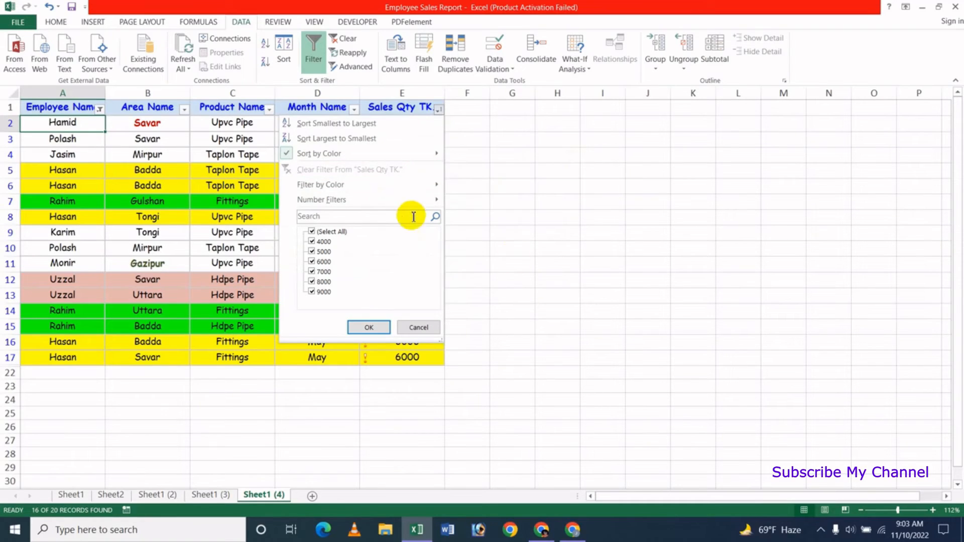
left_click(527, 277)
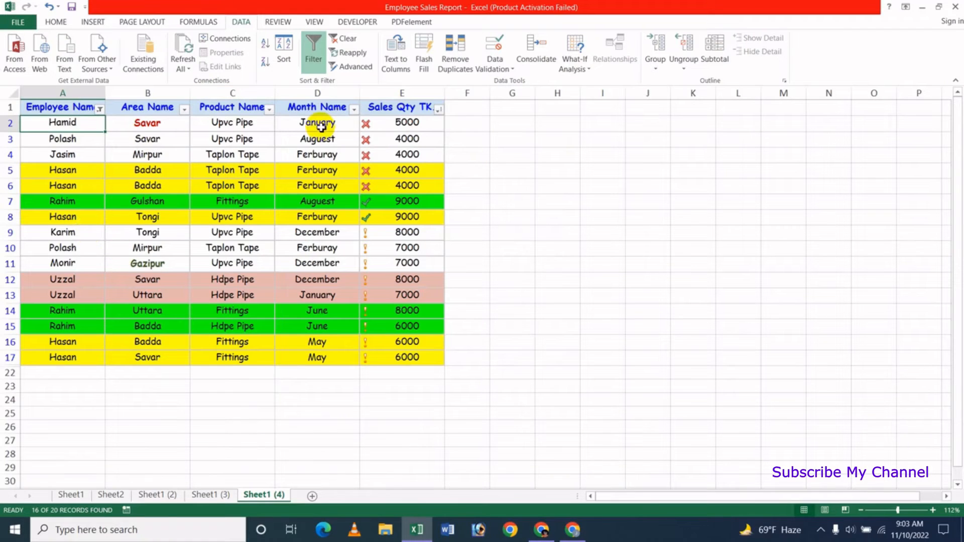
left_click(101, 109)
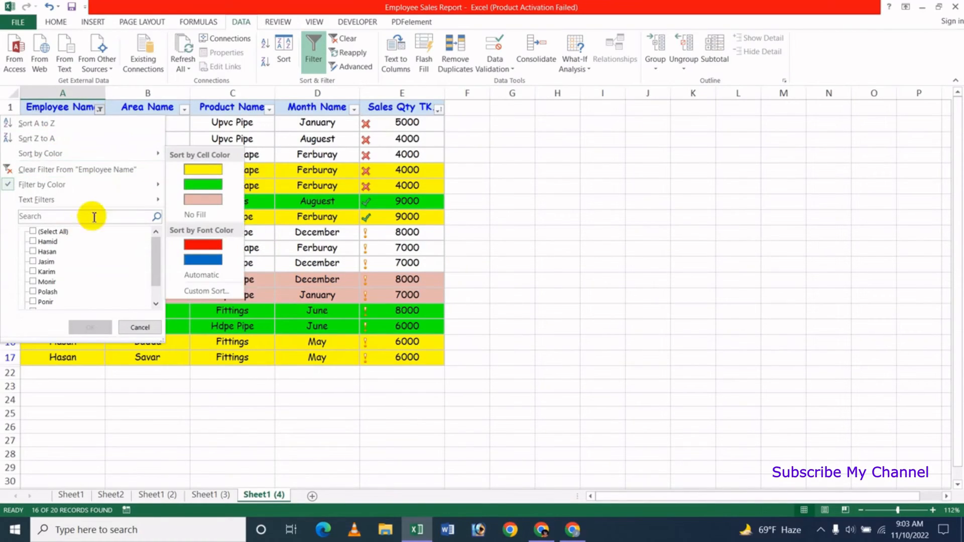
left_click(368, 216)
left_click(440, 118)
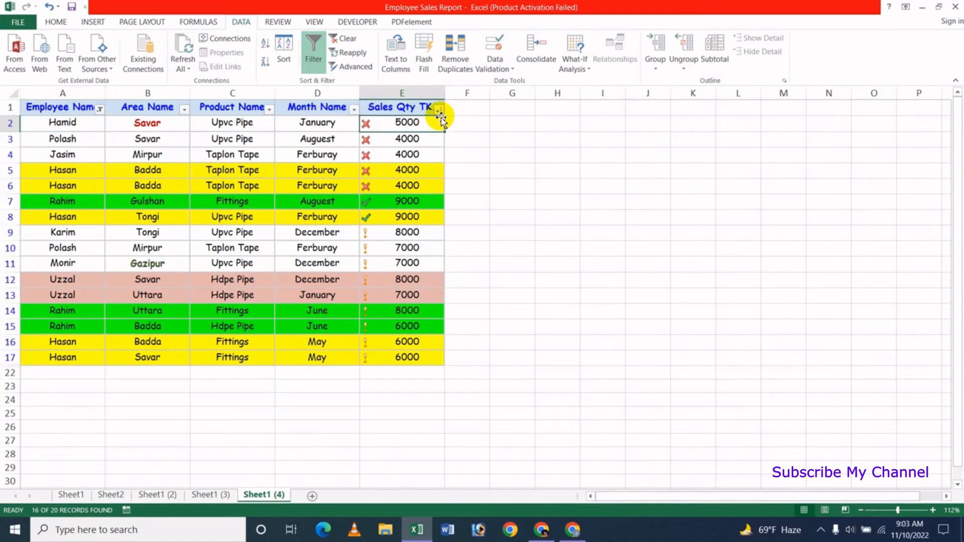
left_click(439, 111)
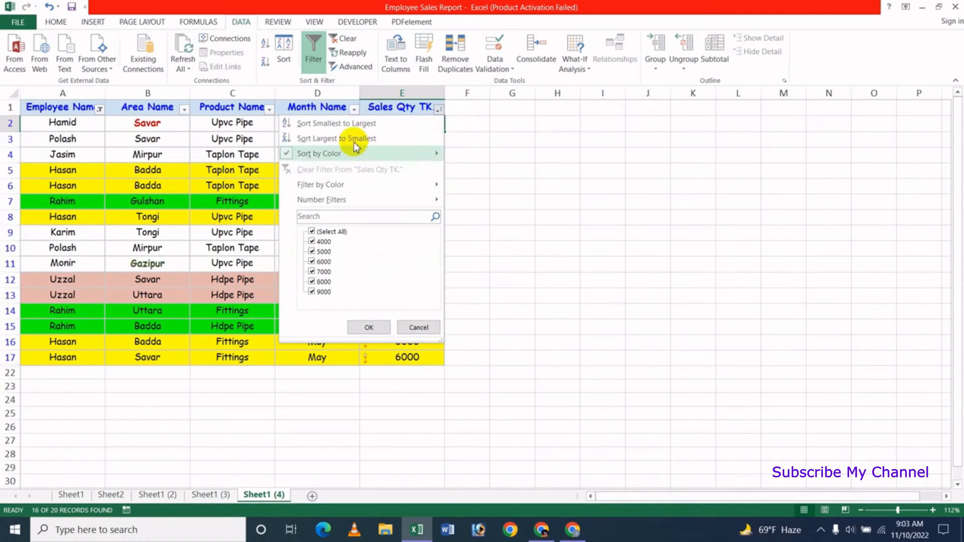